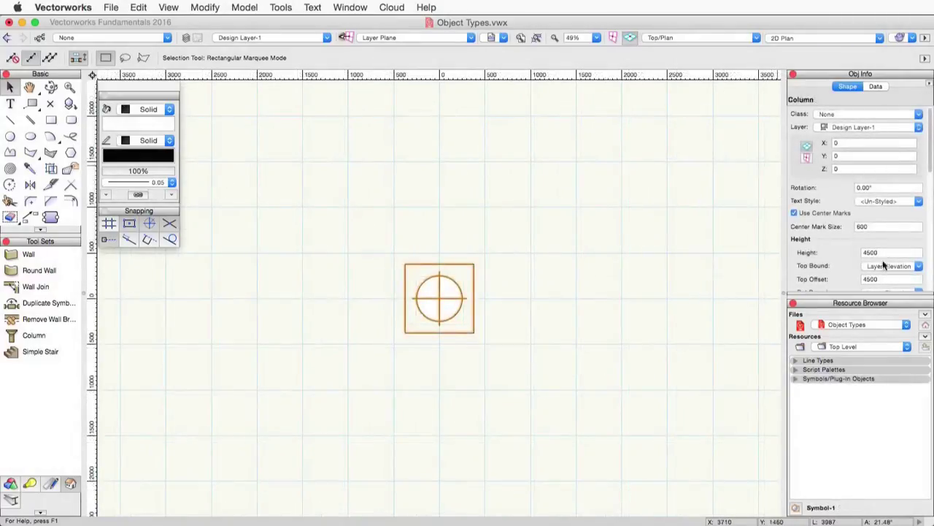
Step: View the column from the Top and in Right Isometric
left_click(749, 37)
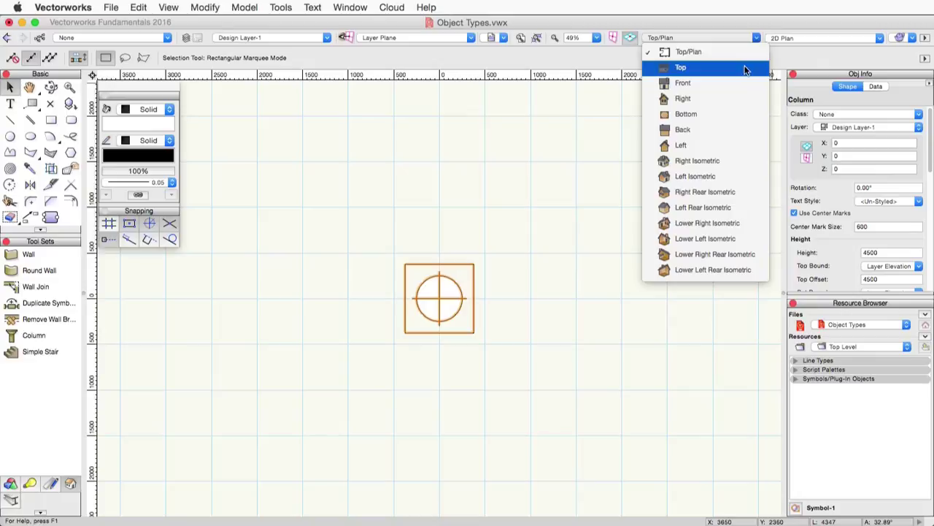
left_click(749, 67)
left_click(745, 35)
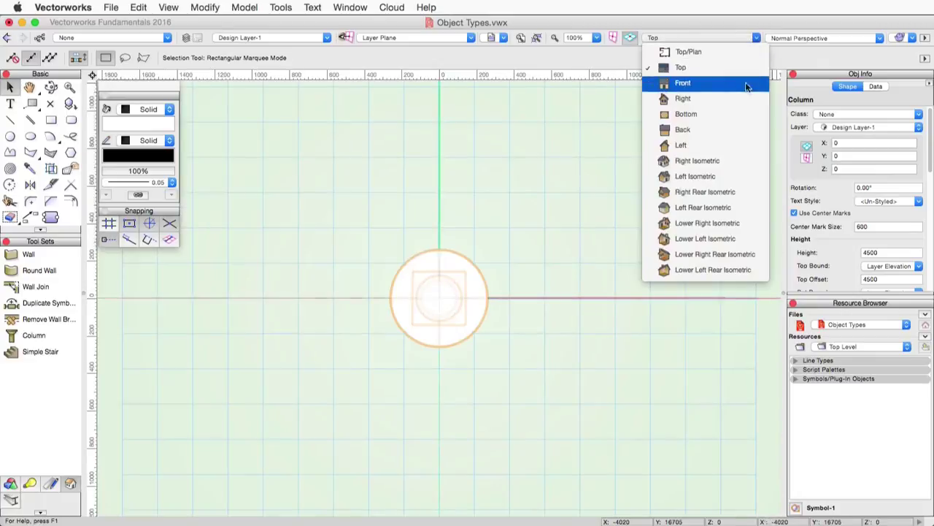
left_click(744, 160)
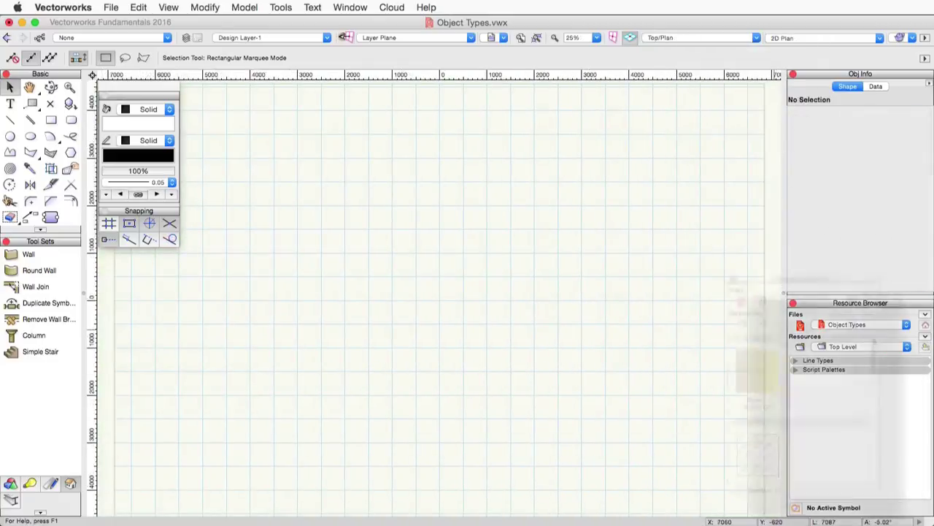
Step: Show the tool set that contains the Wall, Column and Simple Stair tools
left_click_drag(552, 210, 518, 349)
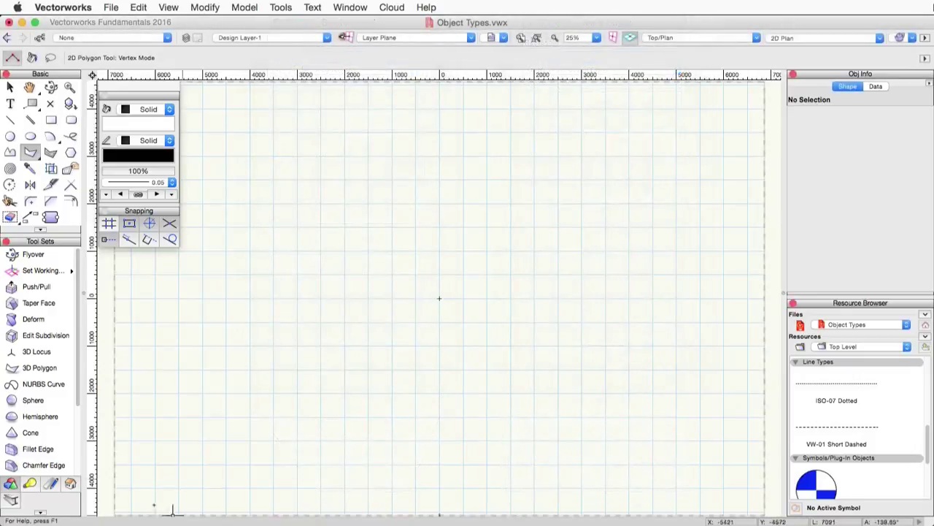
left_click(70, 483)
double_click(23, 351)
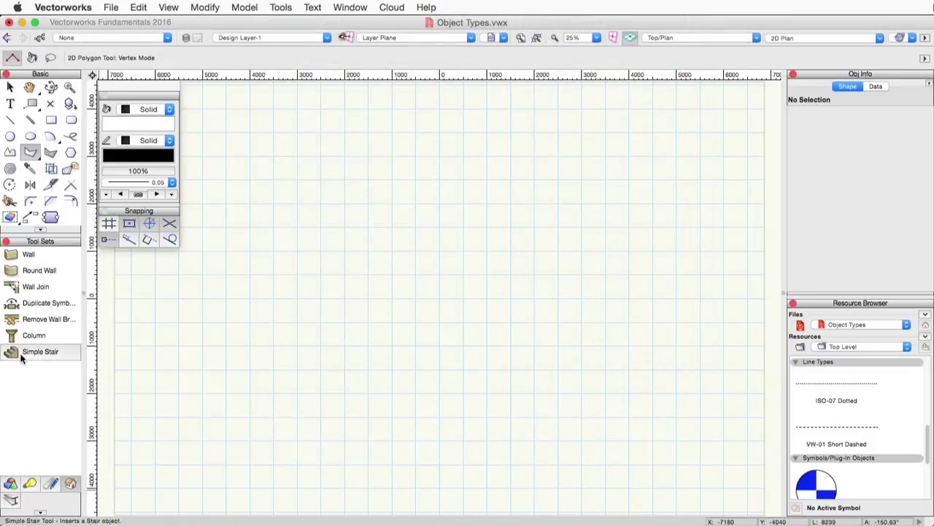
left_click_drag(670, 67, 488, 40)
scroll(519, 78, "down", 1)
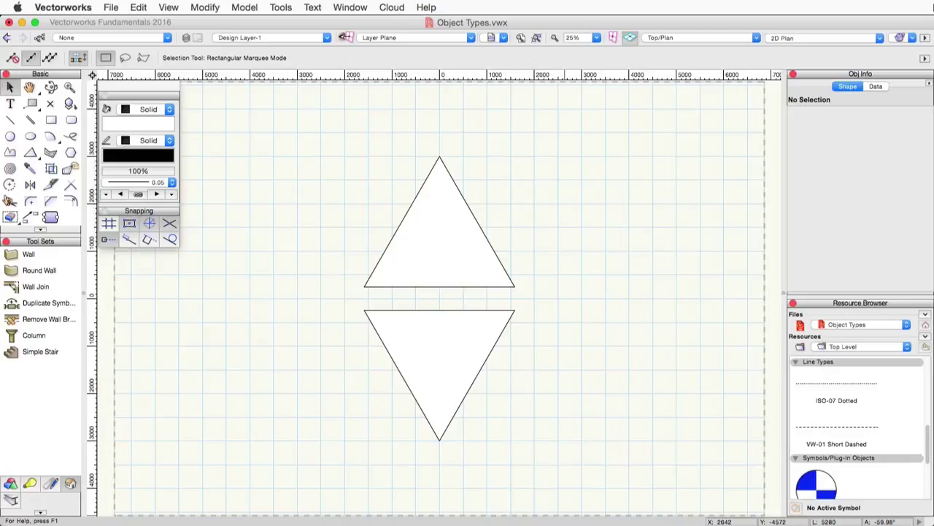
Step: Group the two triangles and shift the group about 40 mm in the negative X direction
left_click_drag(331, 146, 602, 470)
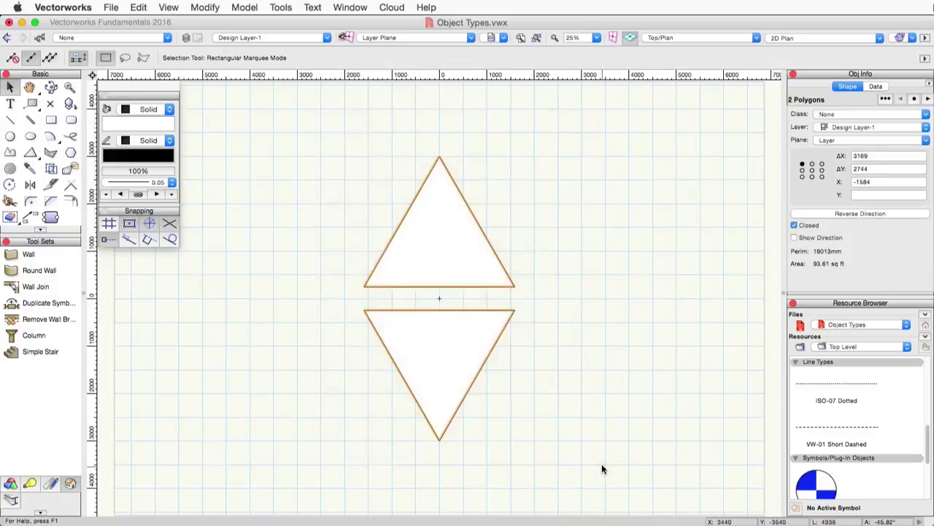
left_click(205, 7)
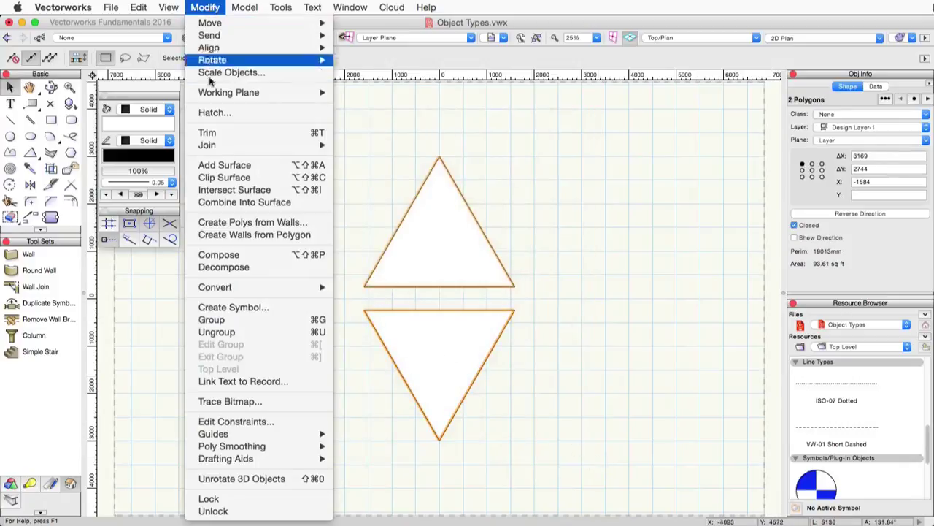
left_click(240, 320)
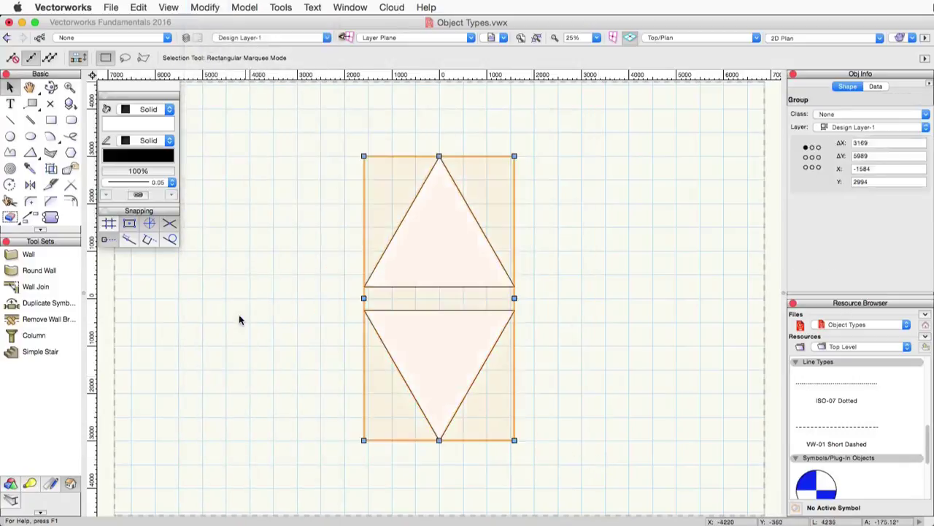
mouse_move(438, 255)
left_mouse_down()
mouse_move(420, 246)
mouse_move(536, 324)
mouse_move(637, 257)
mouse_move(294, 264)
mouse_move(440, 261)
left_mouse_up()
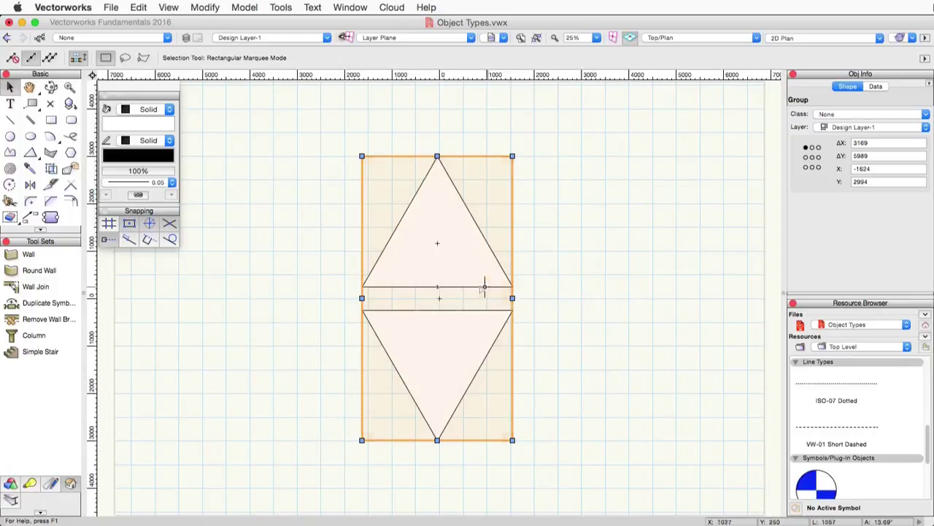
Step: Enter the triangle group, select its lower and upper triangles individually, and exit the group
double_click(428, 249)
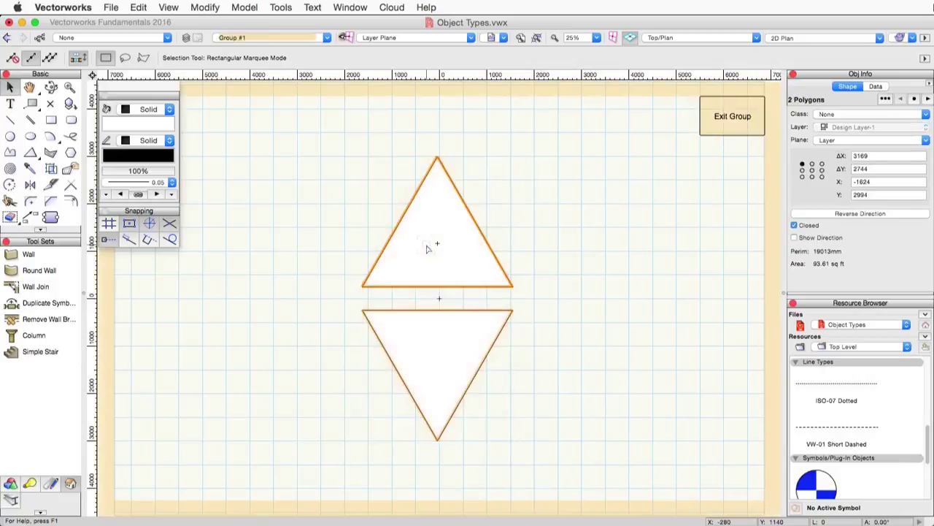
left_click(595, 324)
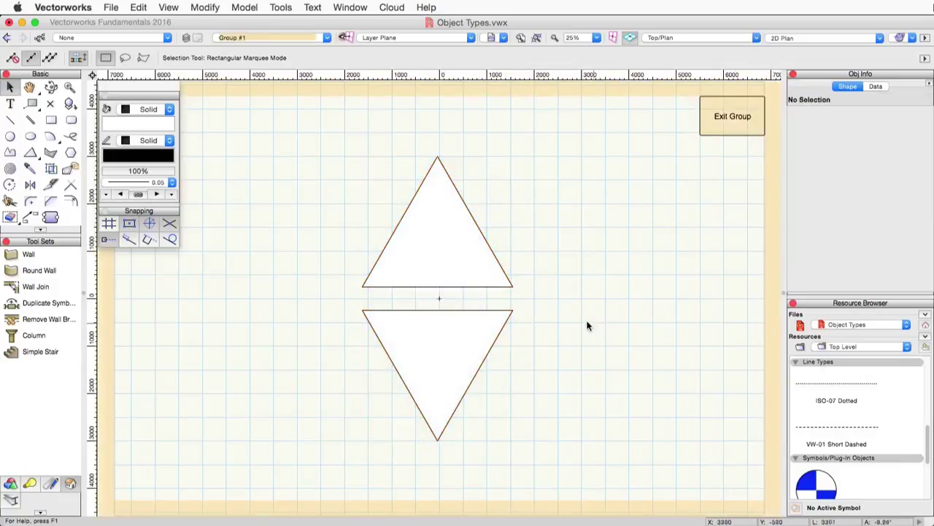
left_click(474, 338)
left_click(472, 261)
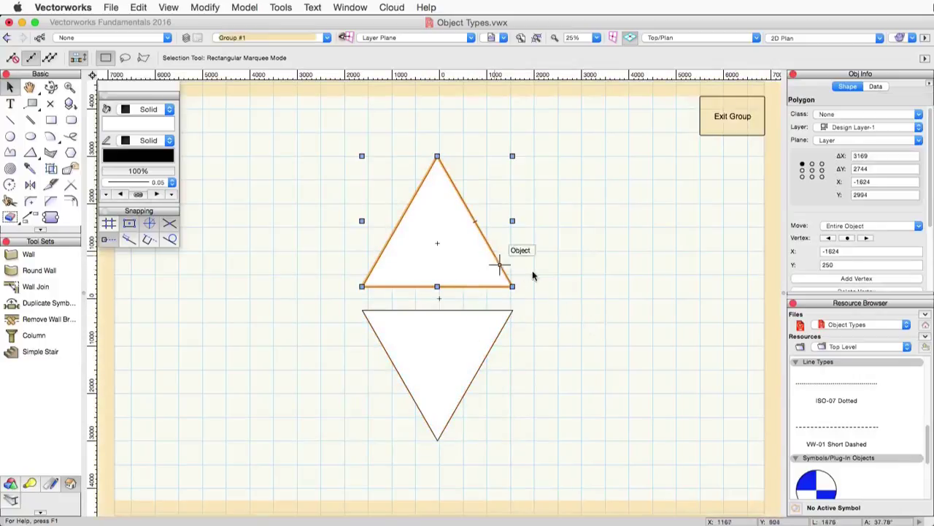
left_click(582, 290)
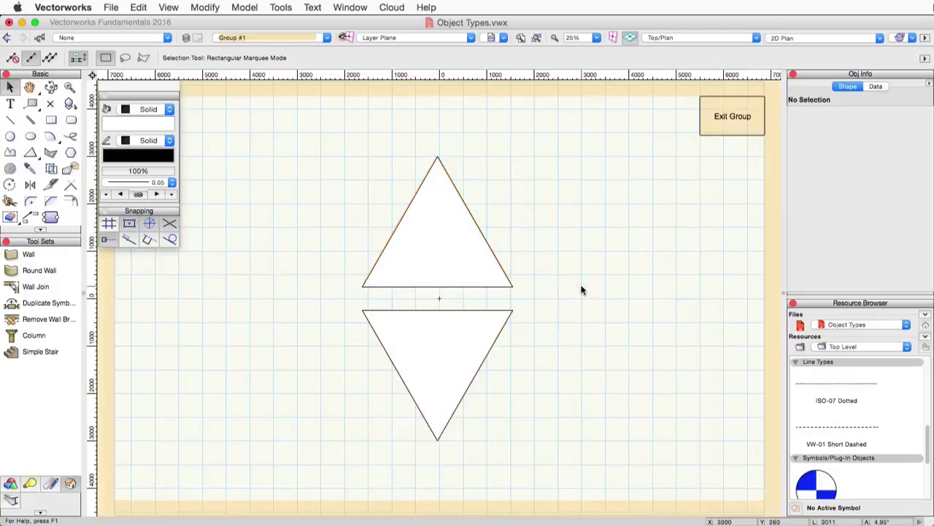
left_click(722, 124)
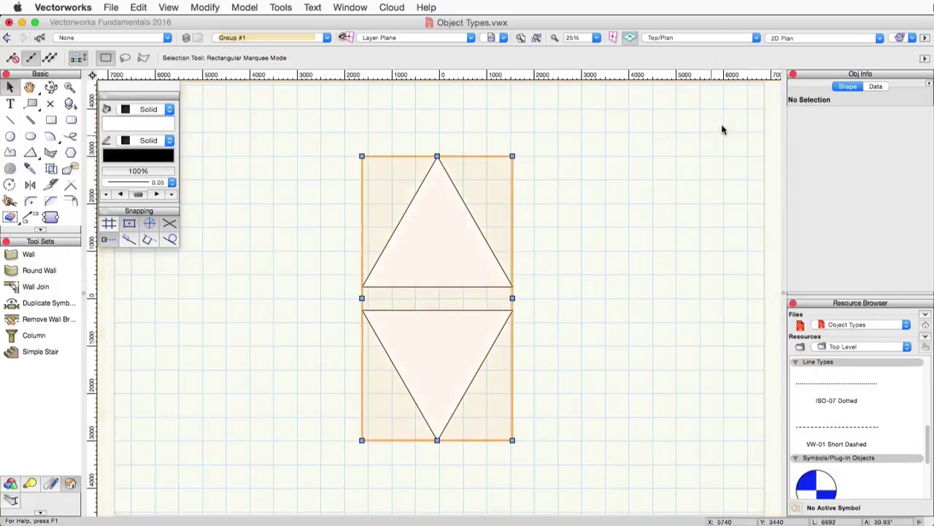
Step: Reopen the triangle group with its Edit command and return to the design layer
right_click(456, 257)
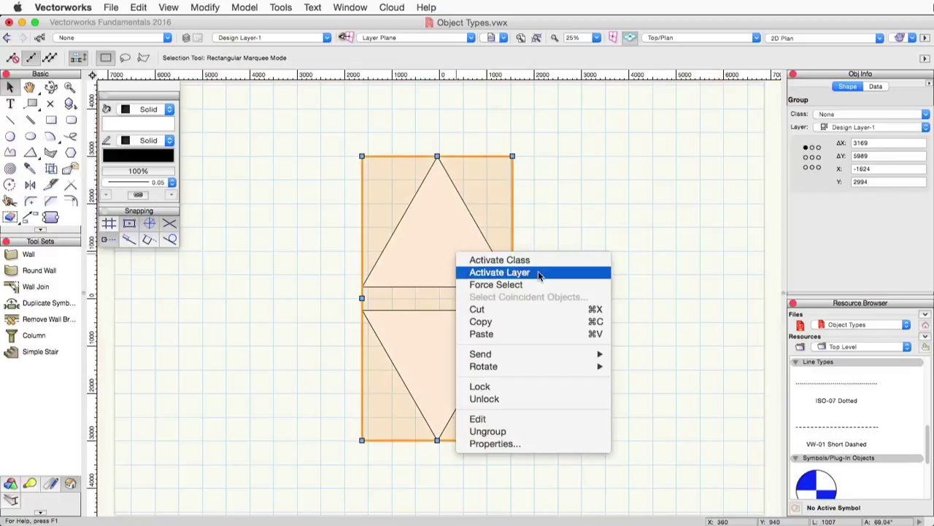
left_click(544, 419)
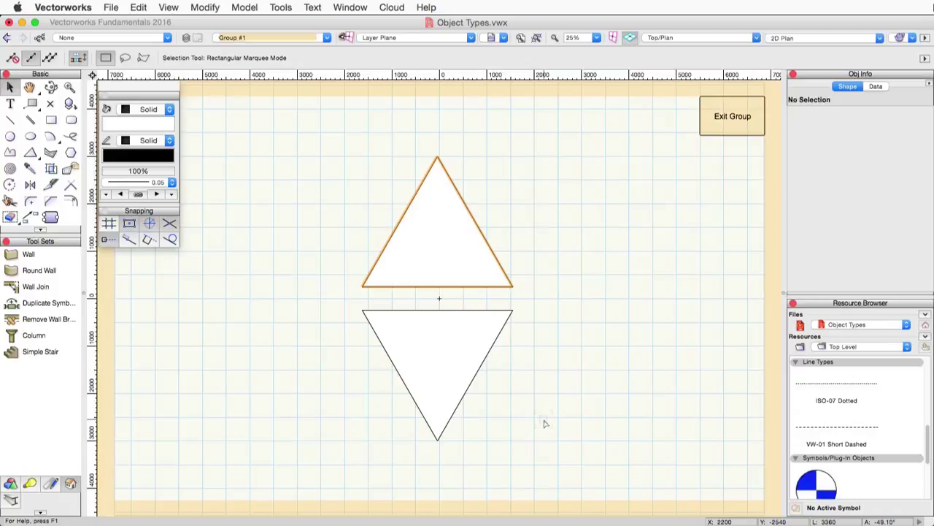
left_click(731, 127)
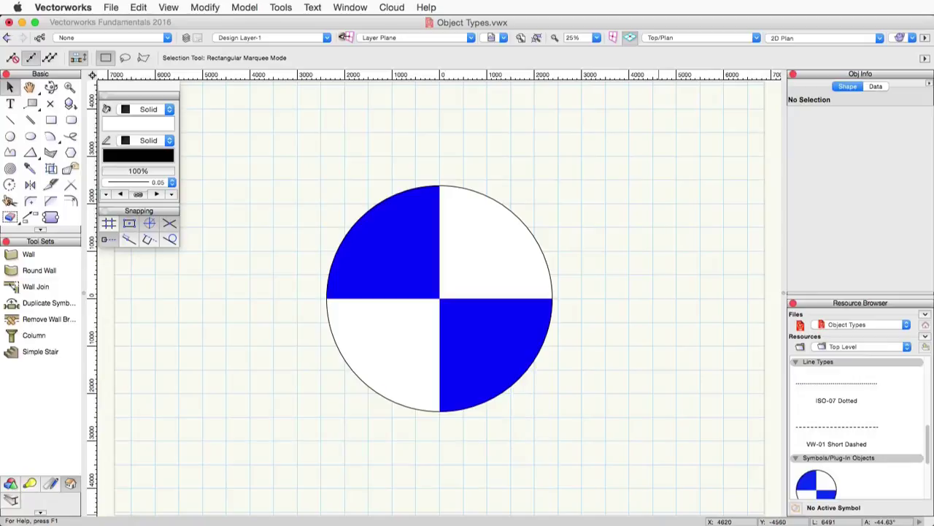
Step: Create a symbol from the four arcs with Plan Projection Center insertion, World-based units and Insert in Walls off, stored in Object Types.vwx
left_click_drag(290, 143, 634, 434)
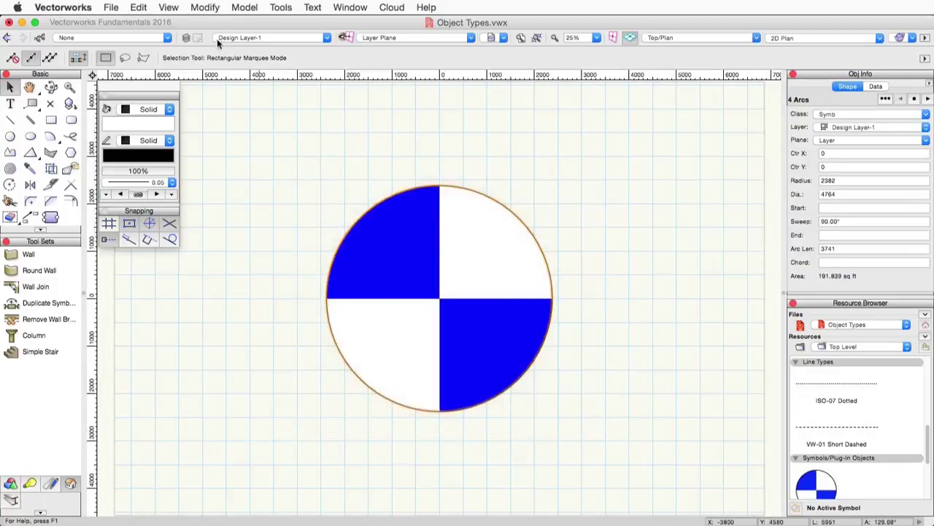
left_click(205, 8)
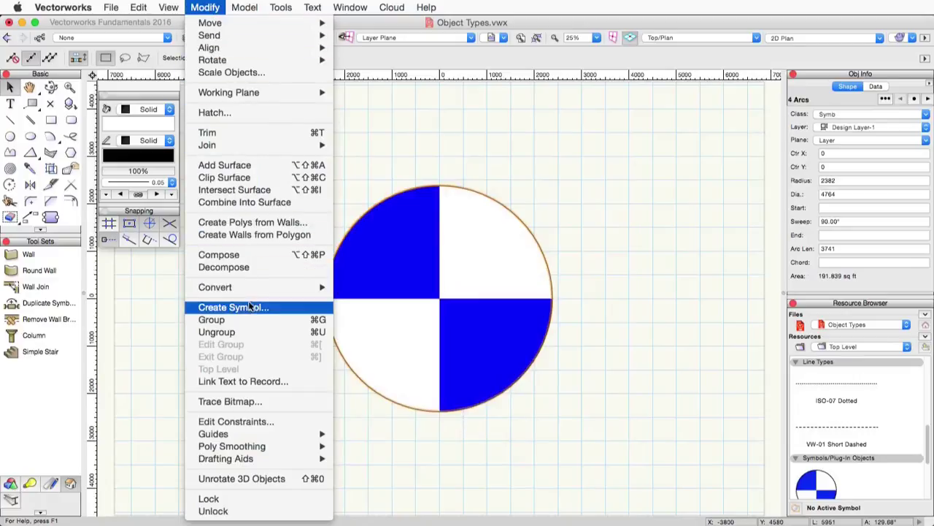
left_click(249, 309)
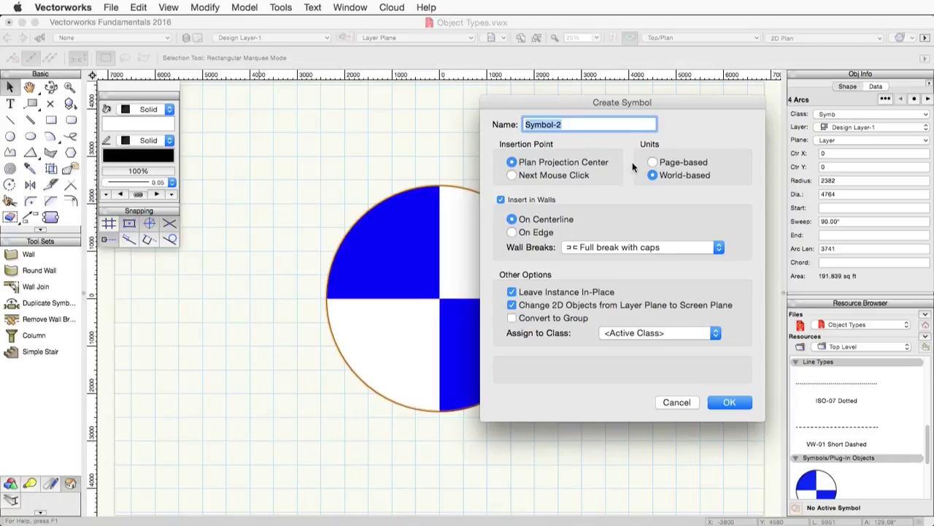
left_click(566, 176)
left_click(547, 162)
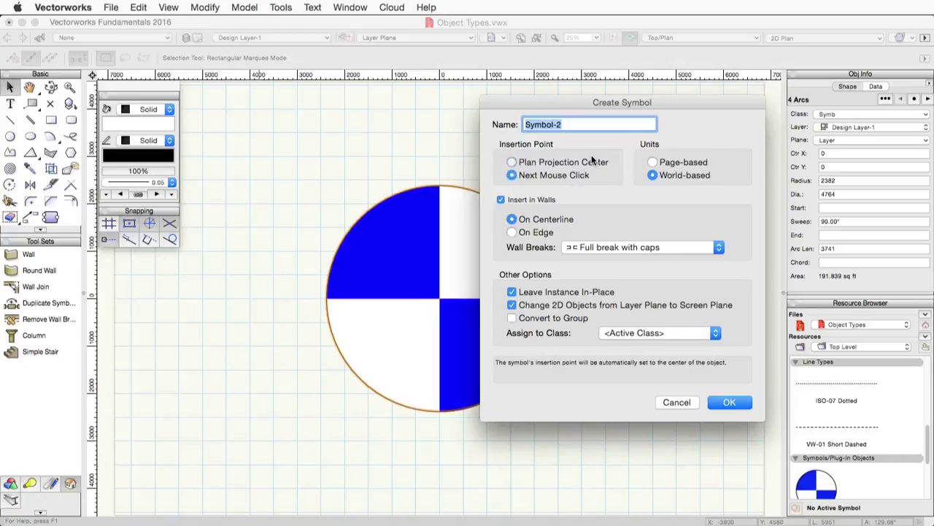
left_click(667, 162)
left_click(669, 177)
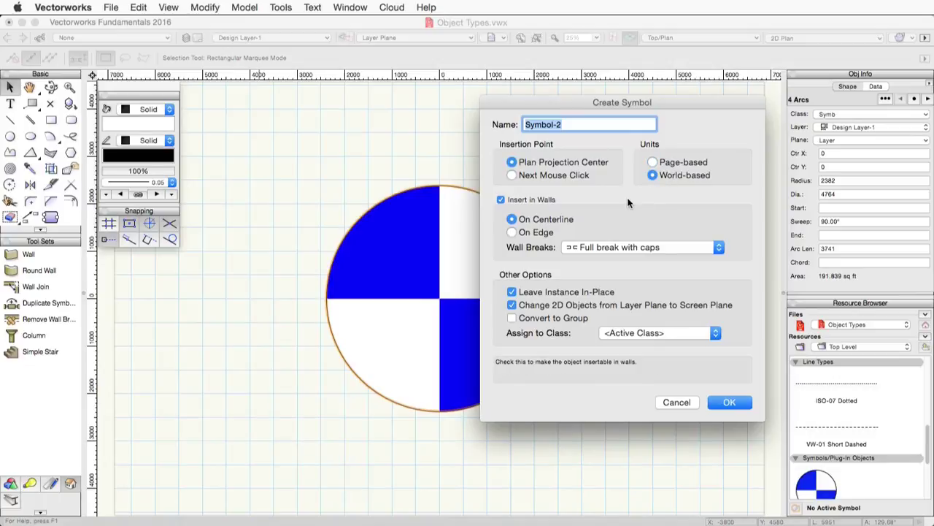
left_click(515, 197)
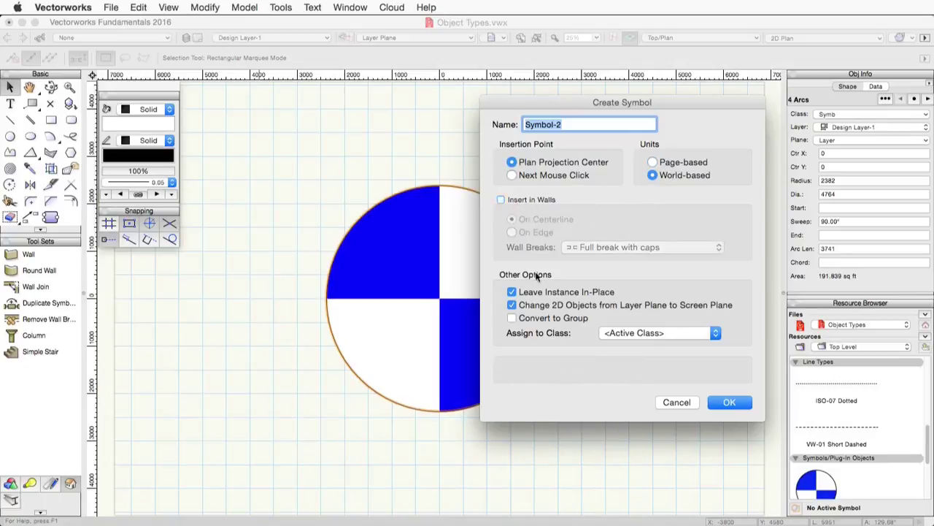
left_click(731, 401)
left_click(732, 405)
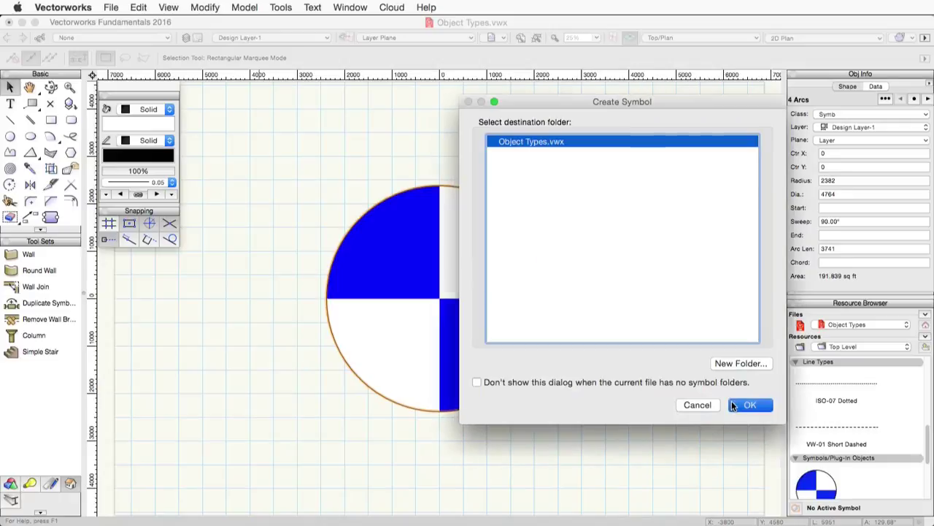
Step: Open the circular symbol for editing, exit it, and undo the symbol's creation
double_click(440, 300)
left_click(744, 291)
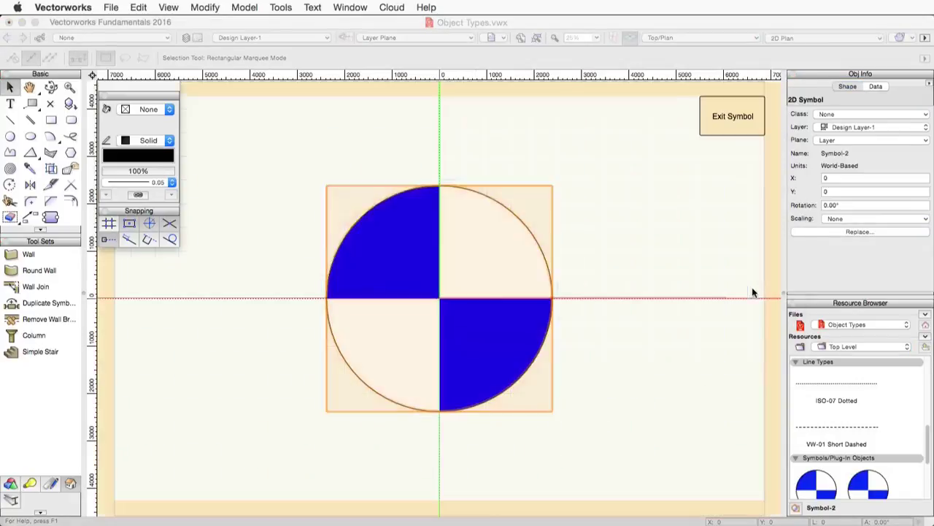
left_click(717, 126)
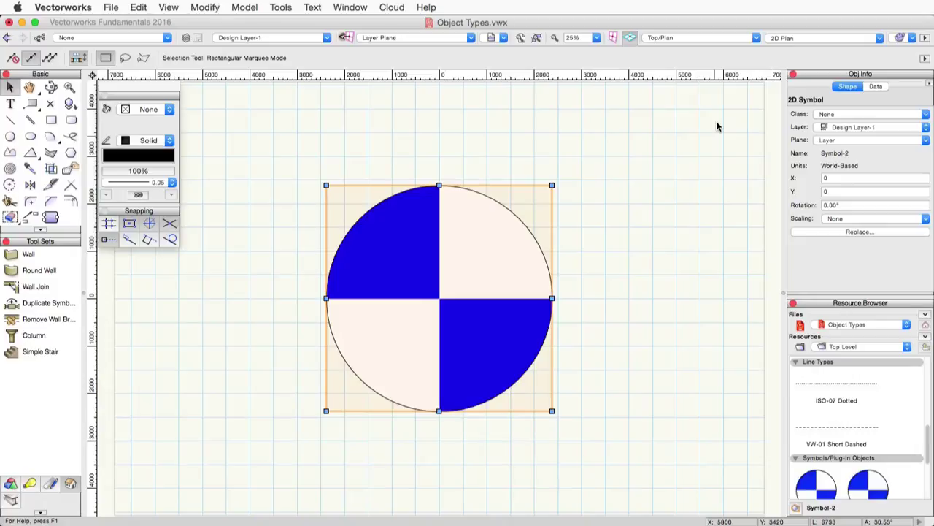
key("super+z")
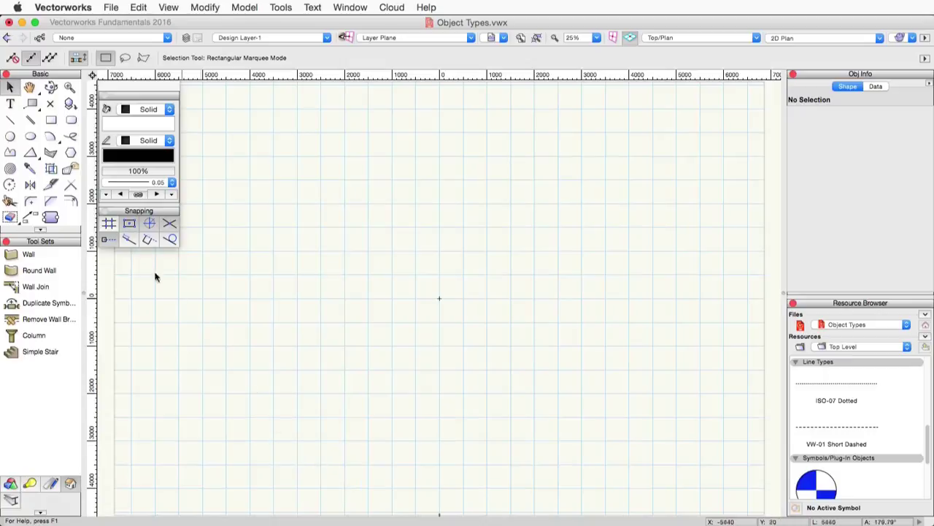
Step: Draw a square about 3827 mm wide around the drawing origin with the Rectangle tool
left_click(50, 120)
left_click(351, 210)
left_click(532, 392)
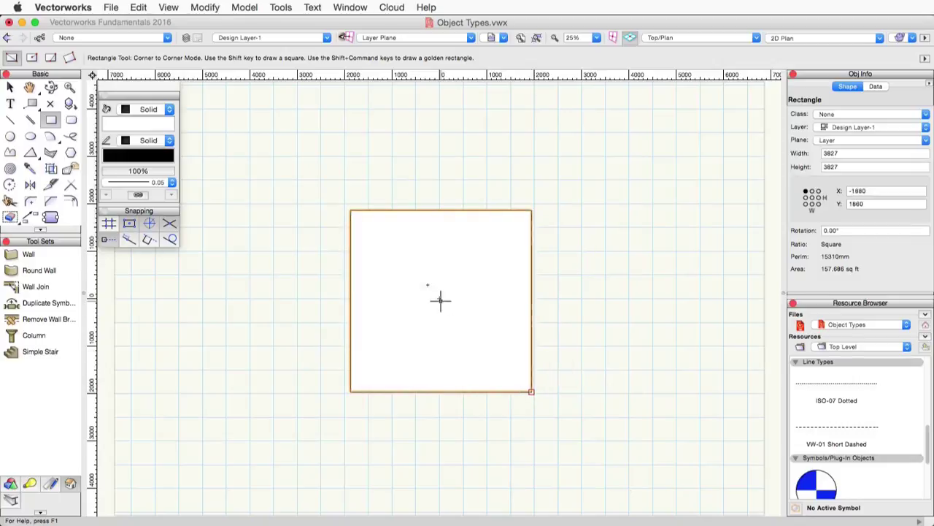
Step: Extrude the square with an extrusion height of 1000 mm
left_click(246, 8)
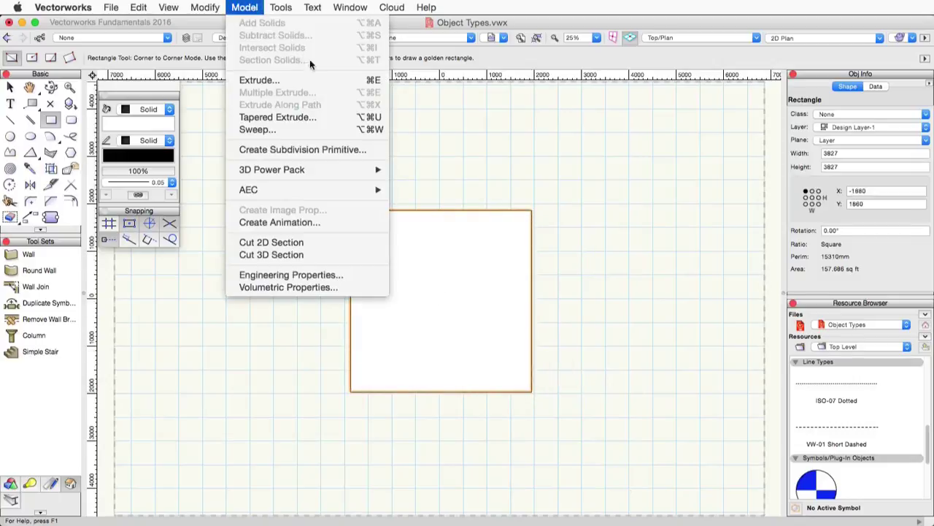
left_click(321, 79)
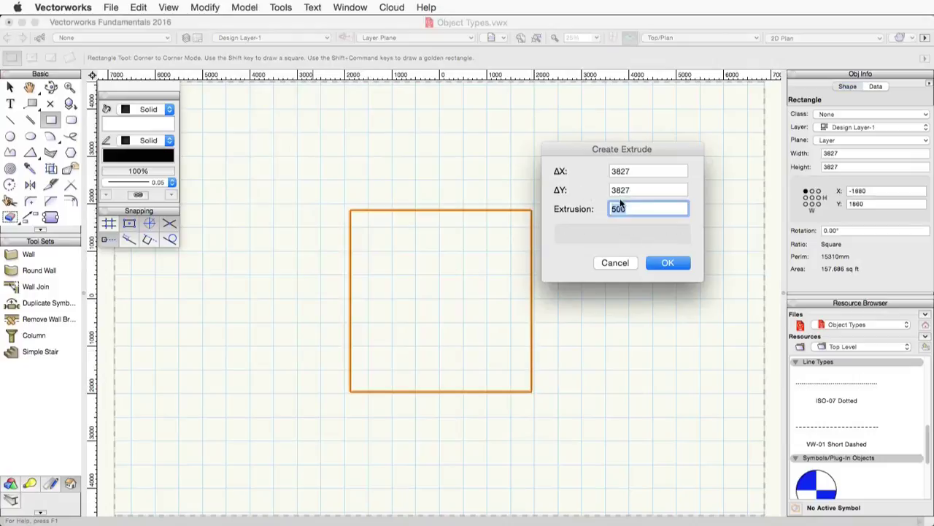
type("1000")
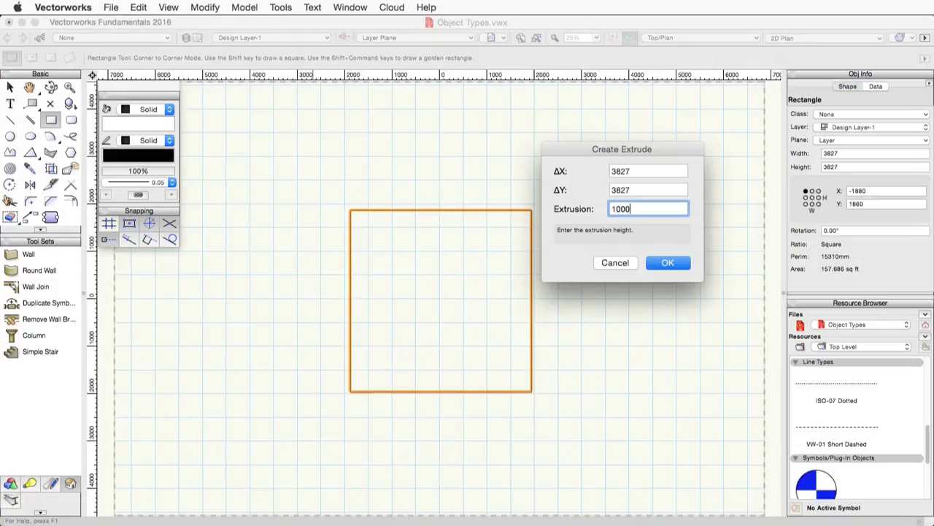
key("Return")
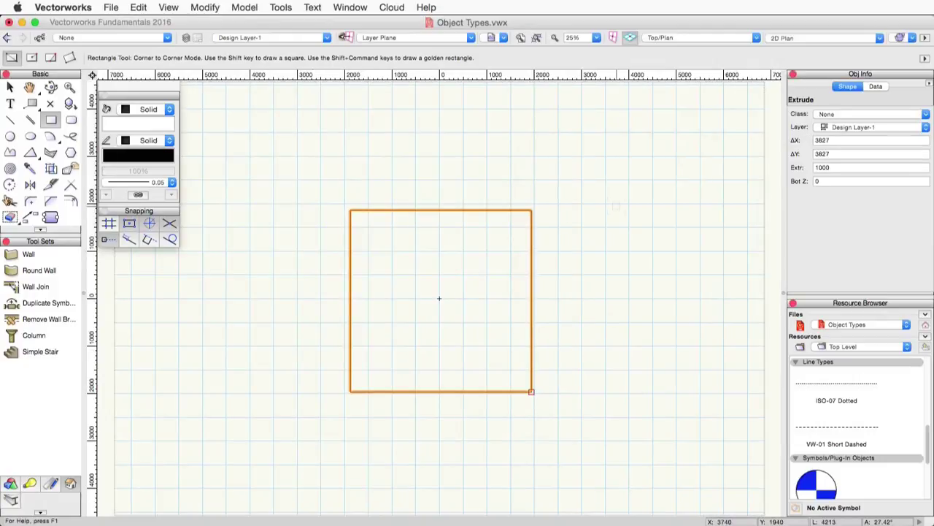
Step: View the extruded box in Right Isometric with the Selection tool active and nothing selected
left_click(756, 38)
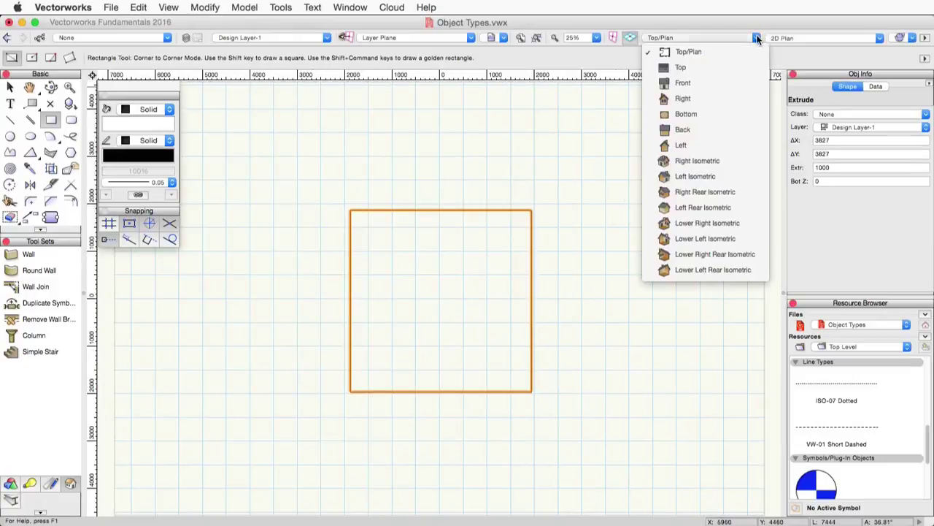
left_click(741, 158)
key("x")
key("x")
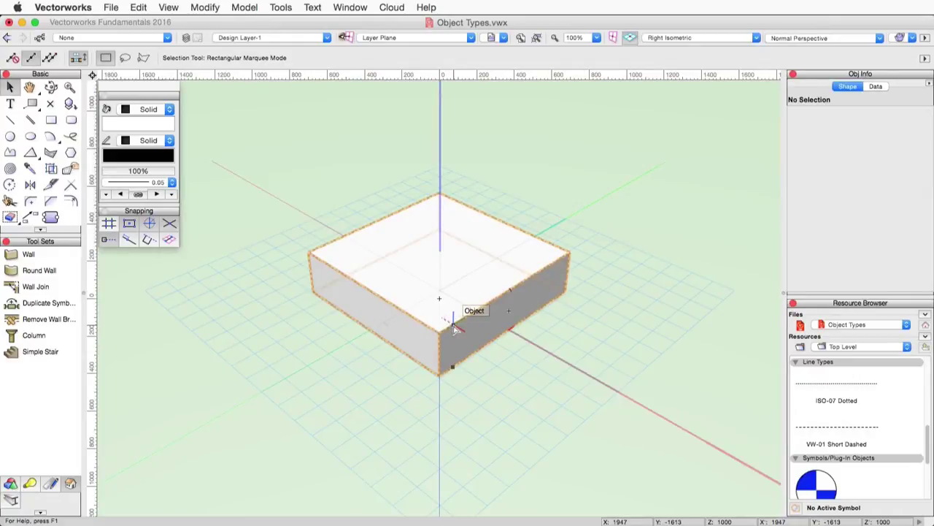
Step: Edit the extrude's base rectangle, stretch it to about 5234 mm wide, and exit the extrude
double_click(453, 329)
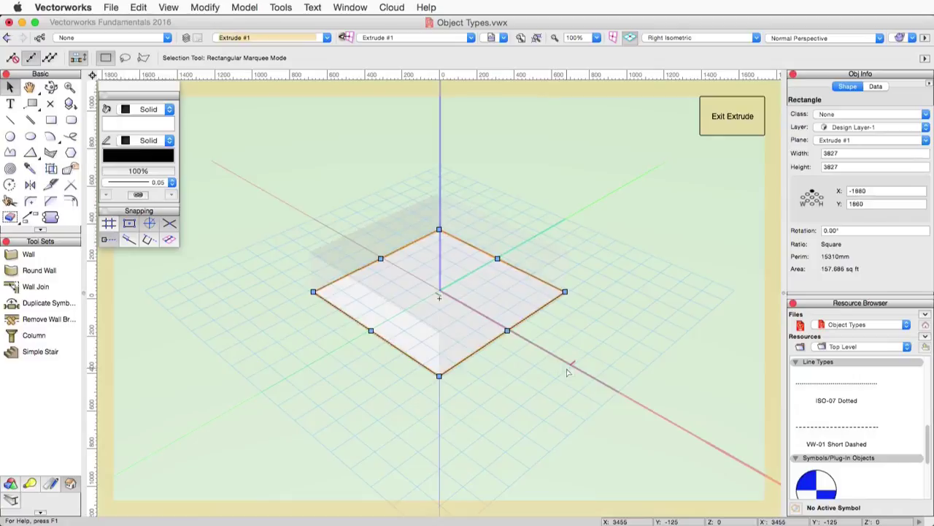
left_click_drag(507, 330, 564, 361)
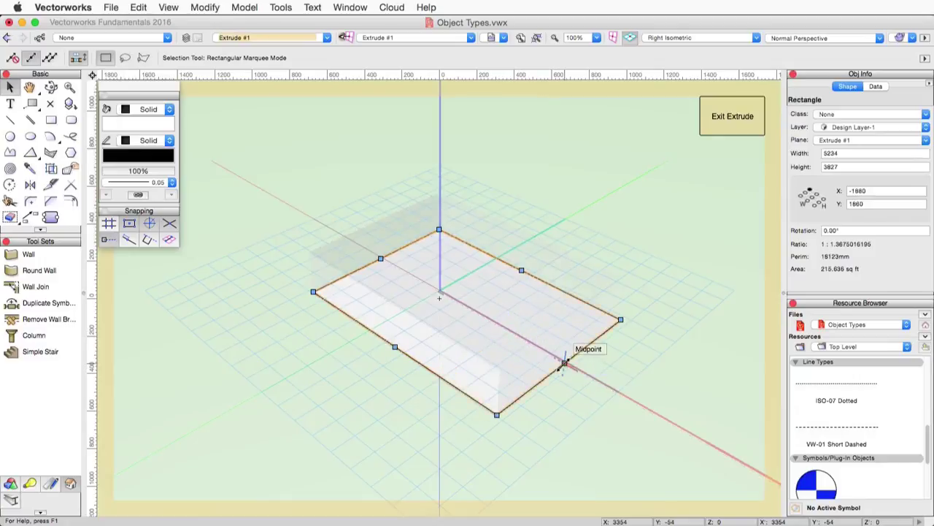
left_click(732, 119)
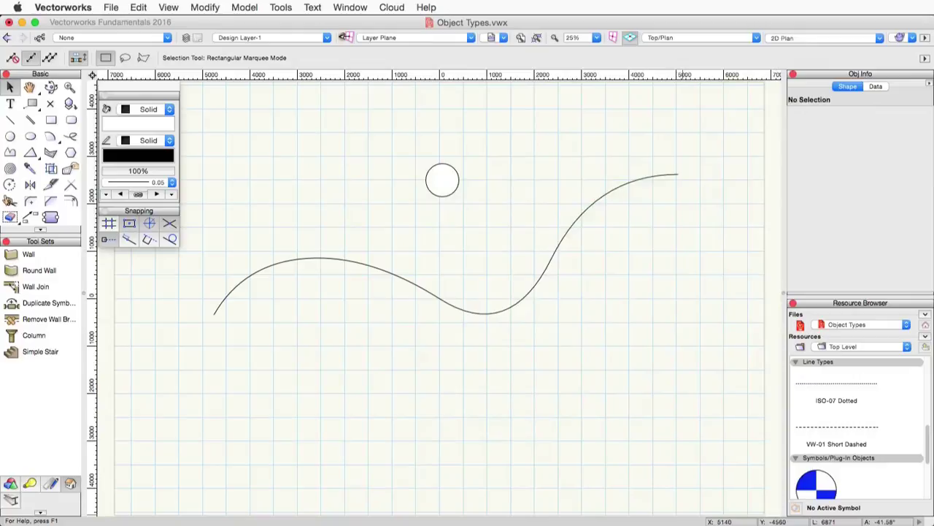
Step: Extrude the circle along the curved polyline with a uniform scale factor of 1
left_click(422, 289)
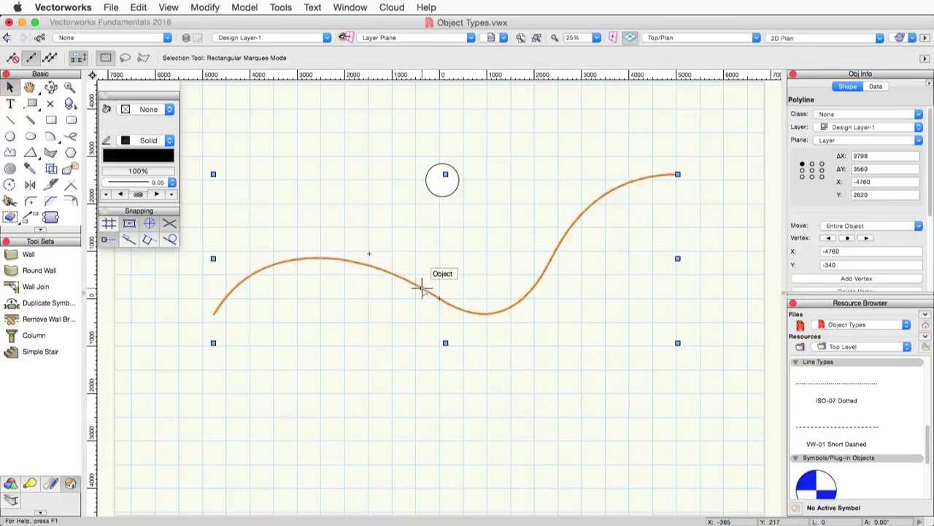
left_click(443, 188, "shift")
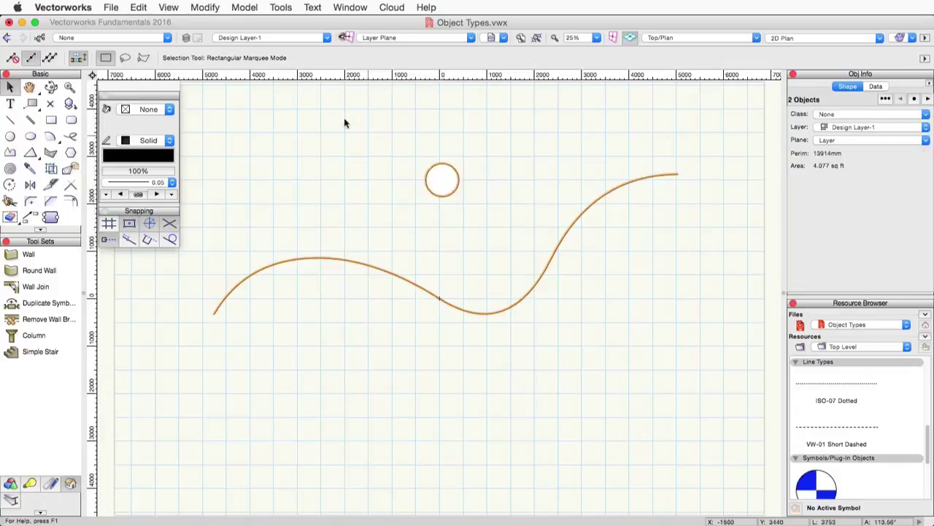
left_click(250, 8)
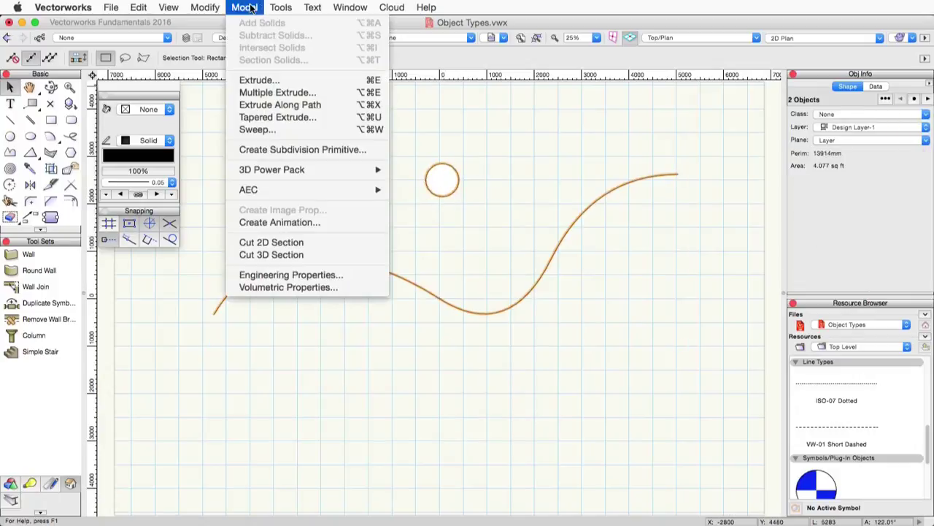
left_click(325, 104)
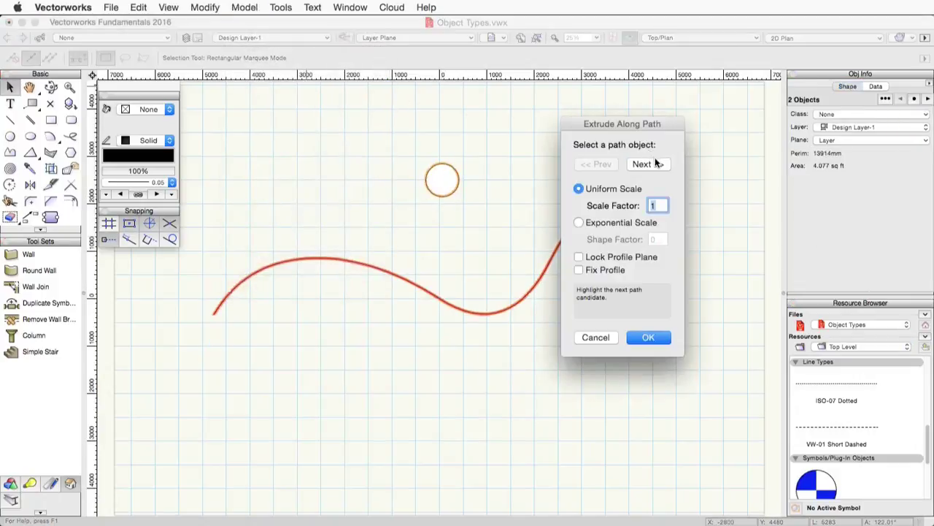
left_click(656, 164)
left_click(653, 337)
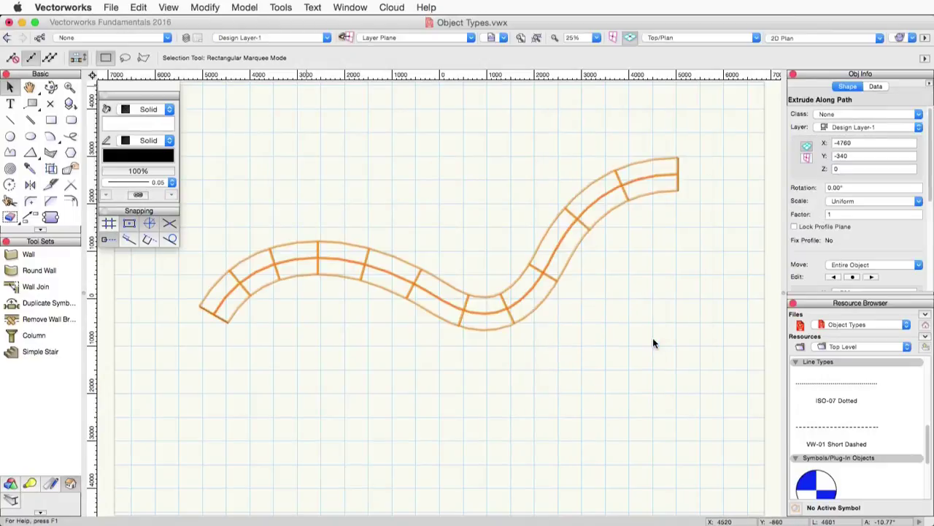
Step: View the extrude along path in Right Isometric
left_click(711, 38)
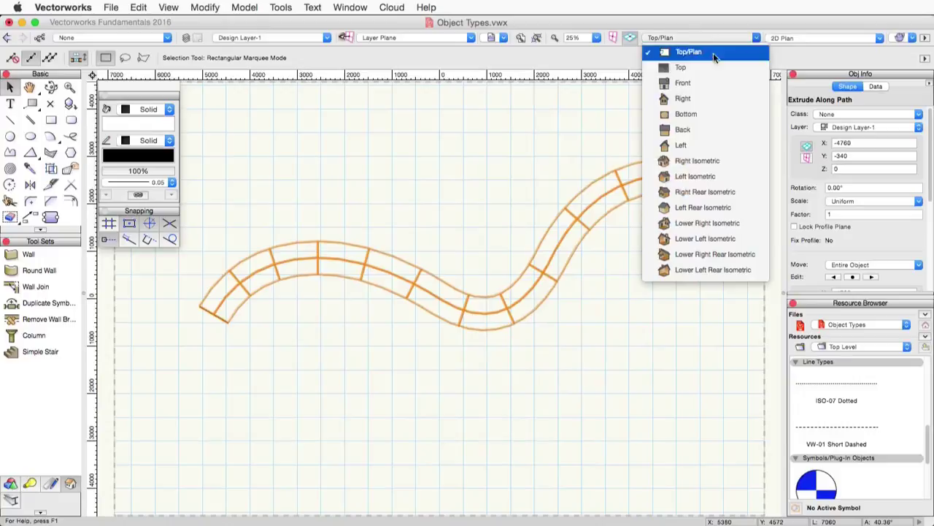
left_click(716, 165)
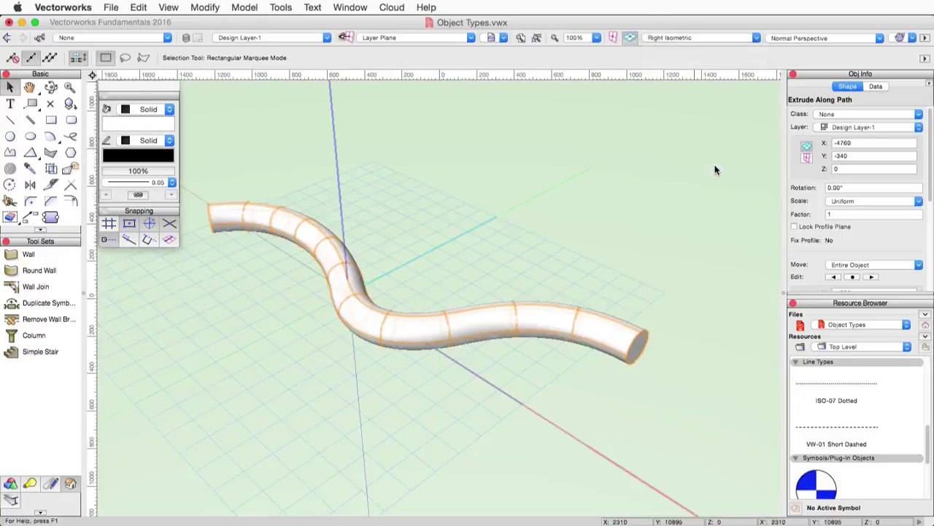
right_click(338, 251)
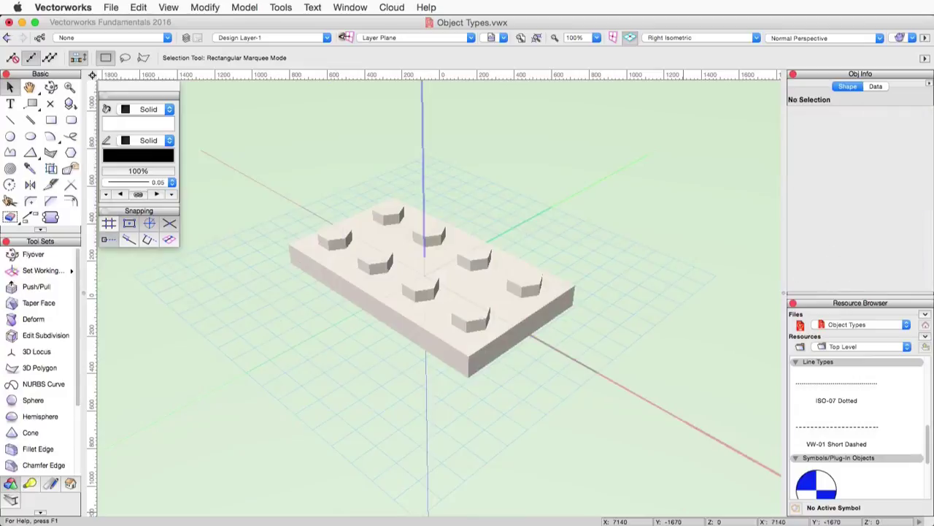
Step: Open the studded plate's solid addition for editing and select the hexagonal stud nearest its far right corner
left_click(517, 317)
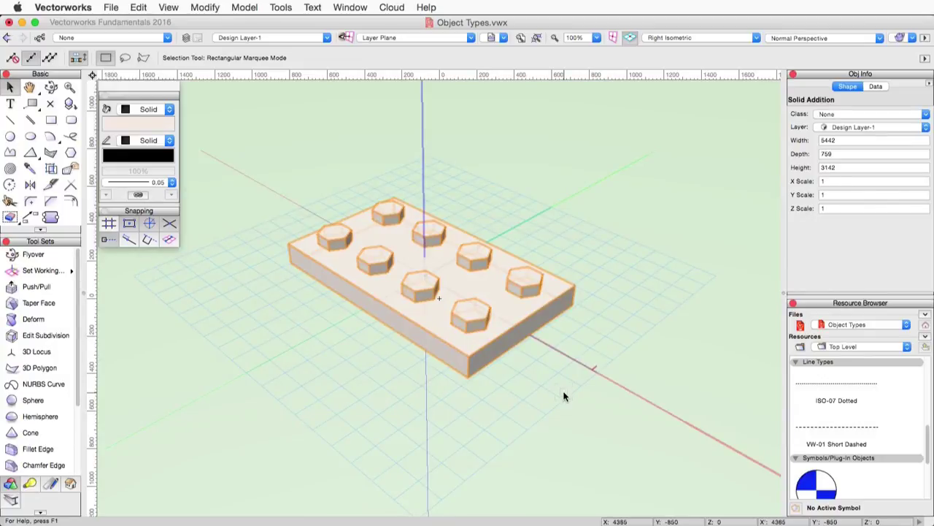
double_click(510, 332)
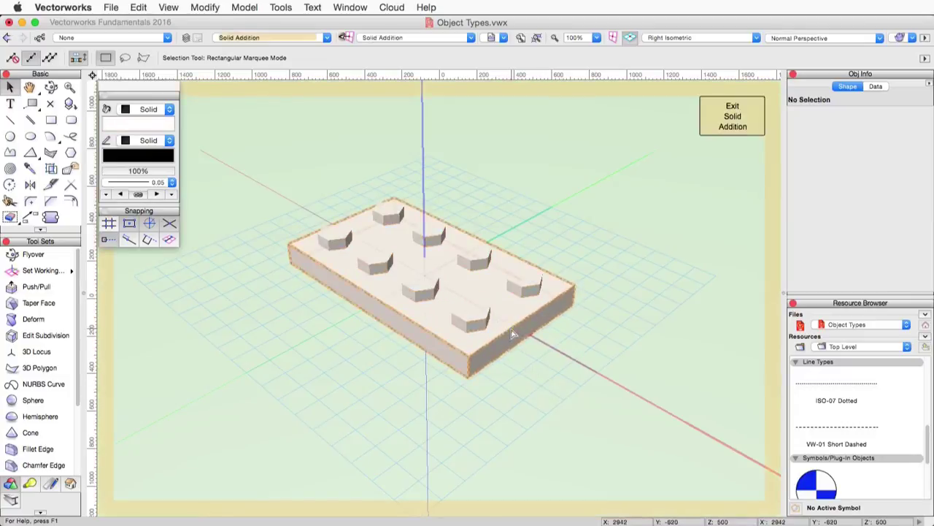
left_click(527, 281)
left_click(527, 281)
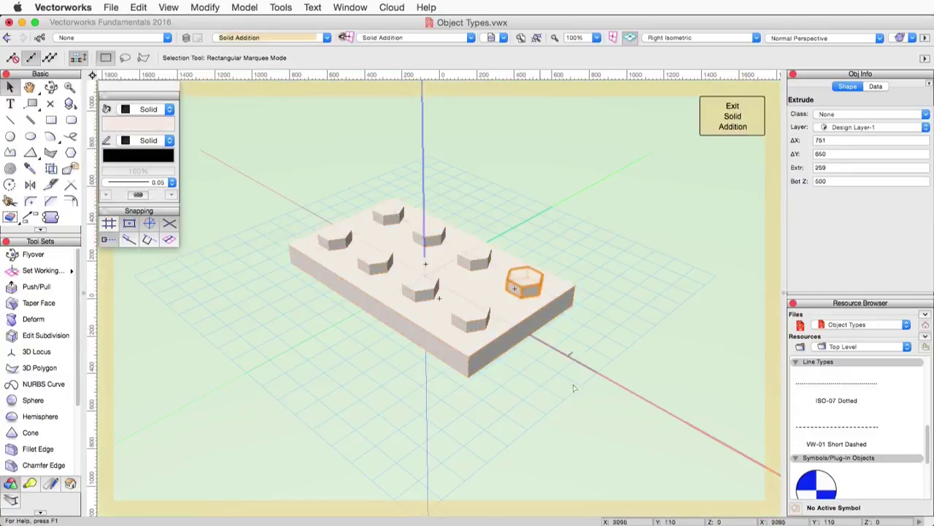
Step: Open the front hexagonal stud's extrude to inspect its profile polygon, and exit back to the solid addition
left_click(480, 317)
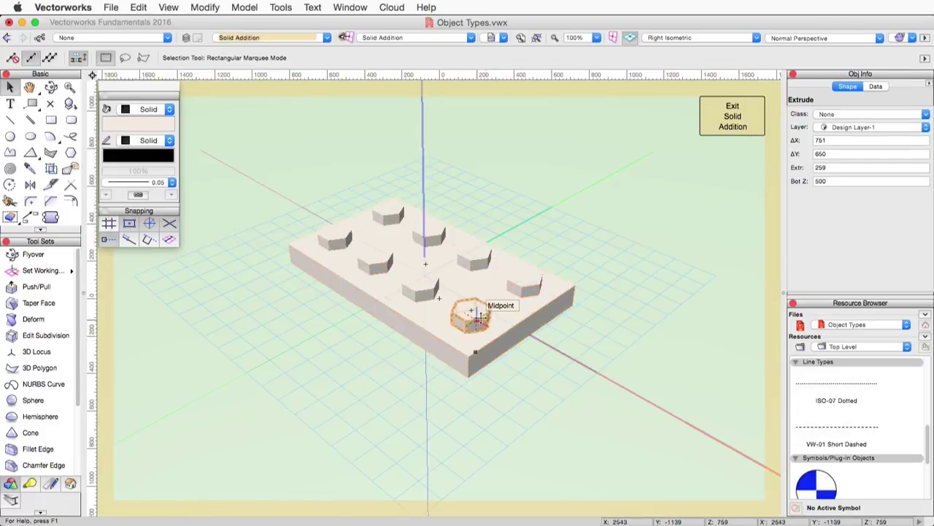
double_click(480, 317)
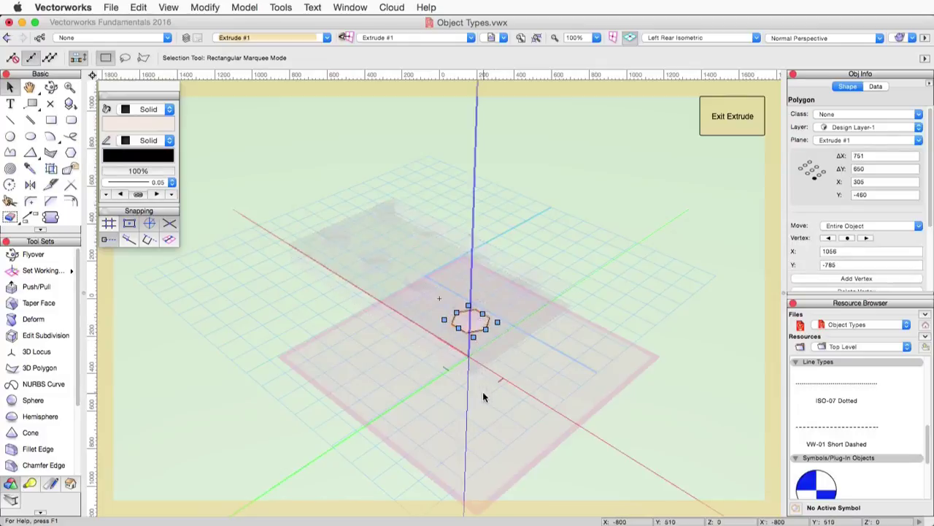
left_click(733, 117)
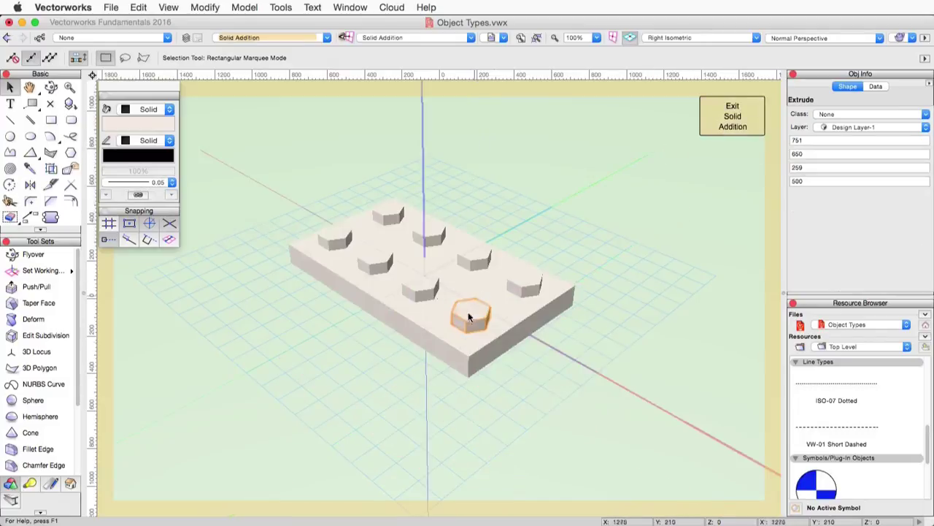
double_click(455, 341)
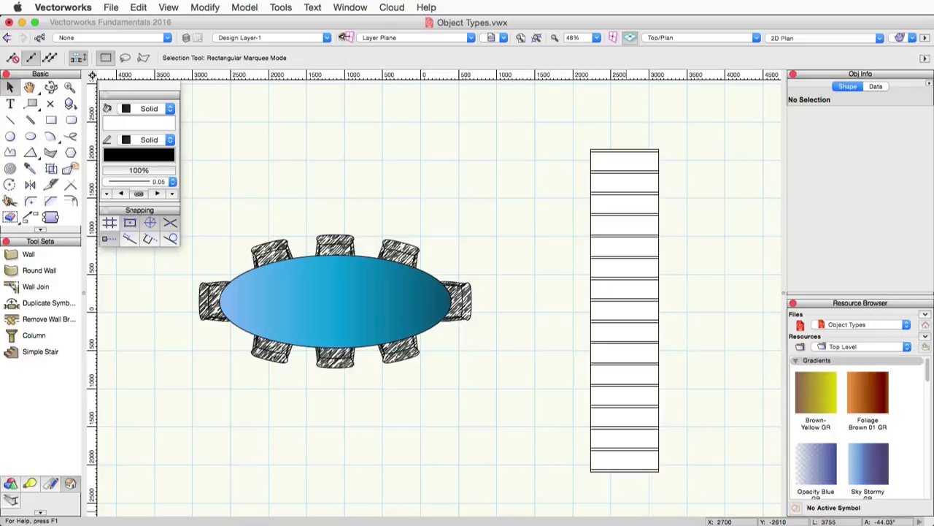
Step: Select the conference table symbol, check the commands available for it, and clear the selection
left_click(358, 295)
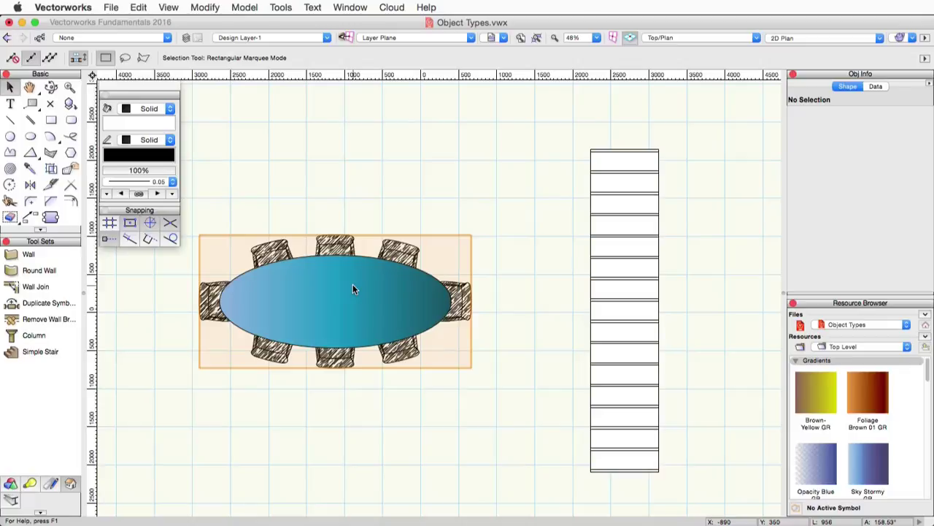
right_click(352, 285)
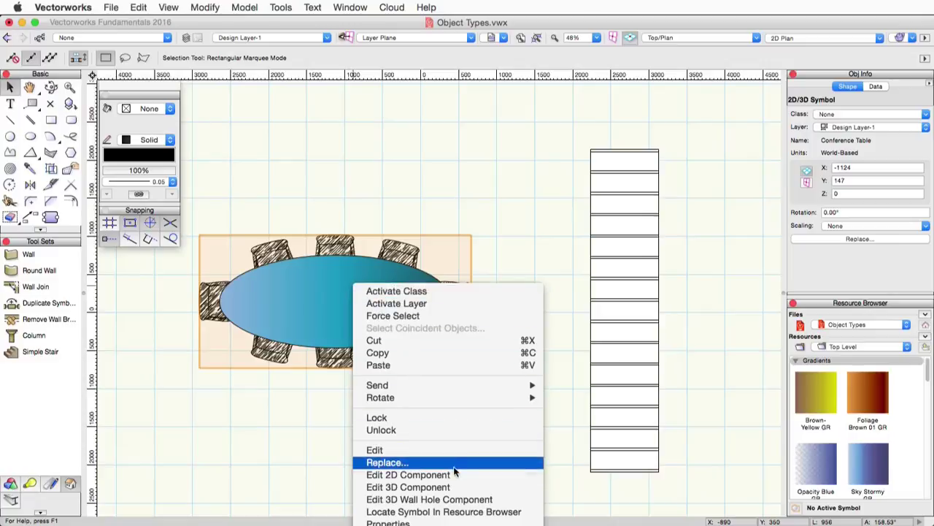
left_click(605, 498)
left_click(605, 498)
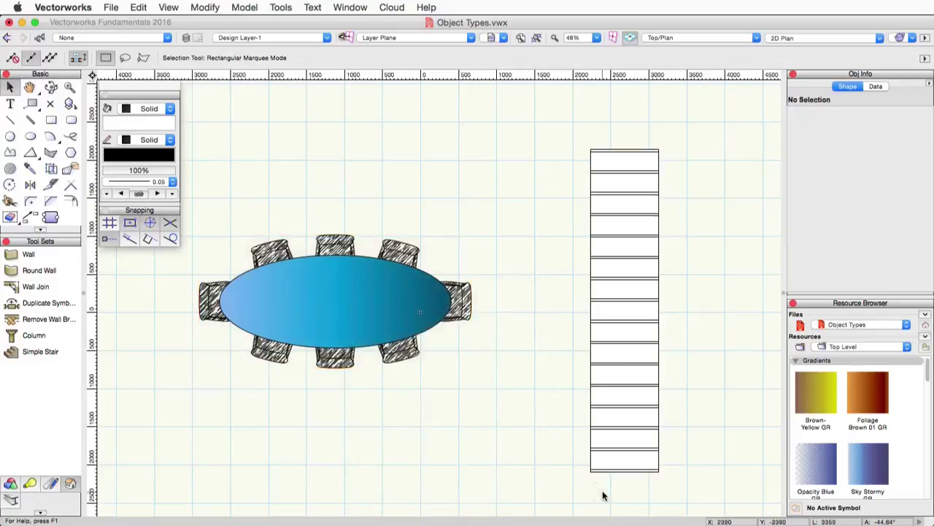
Step: View the conference table and stair in Top and Right Isometric, keeping both objects in sight
left_click(756, 38)
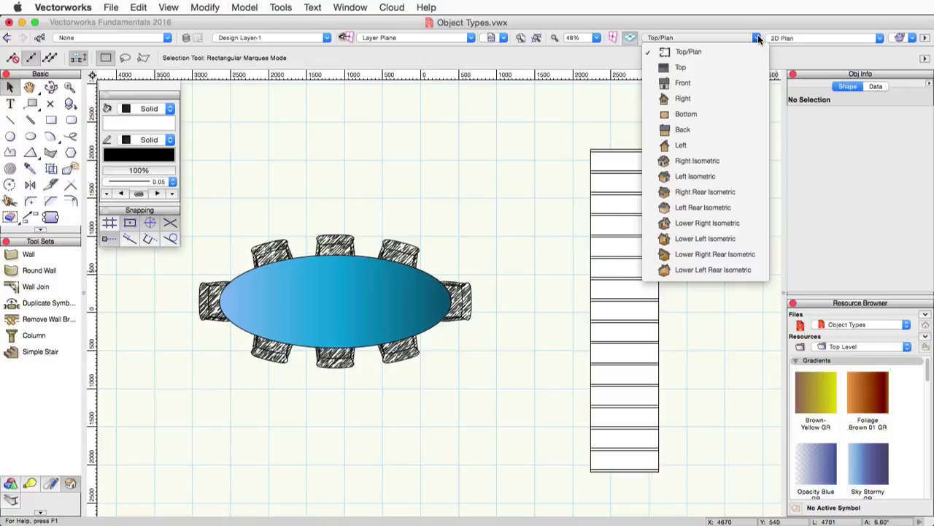
left_click(749, 66)
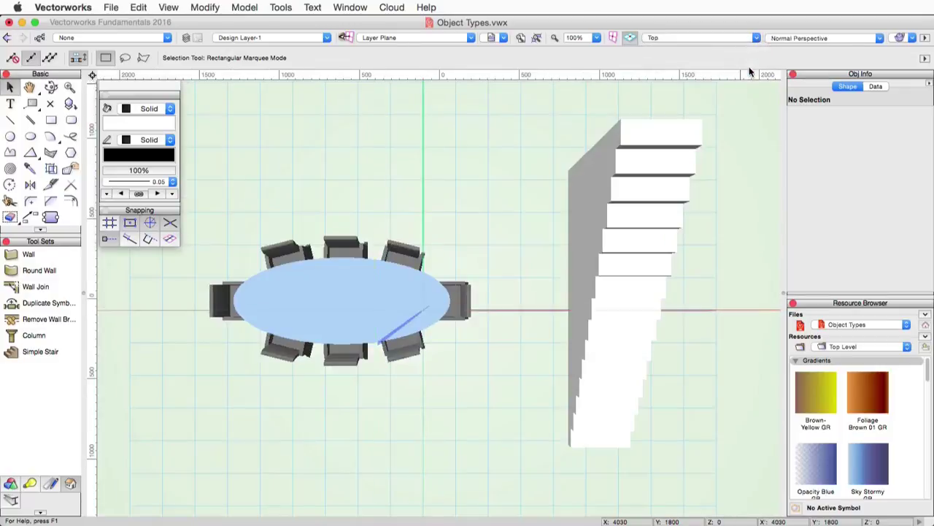
left_click(751, 38)
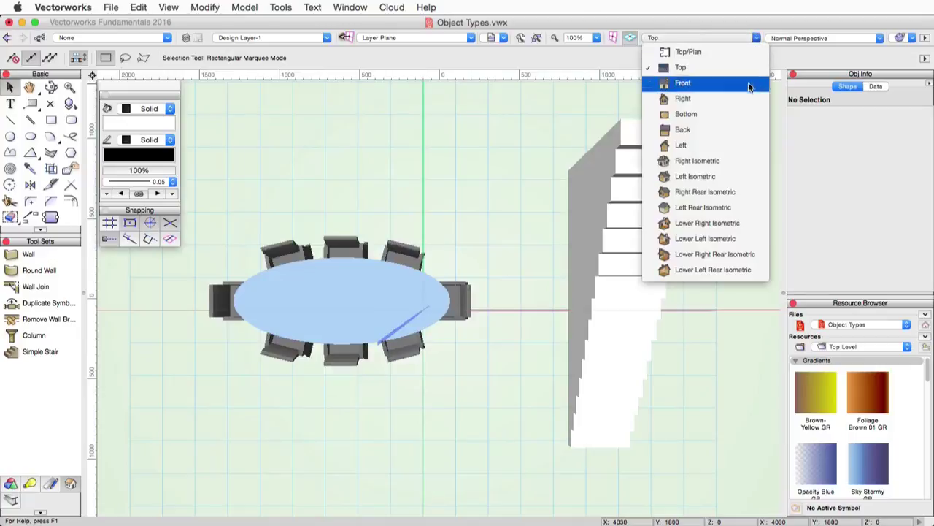
left_click(730, 159)
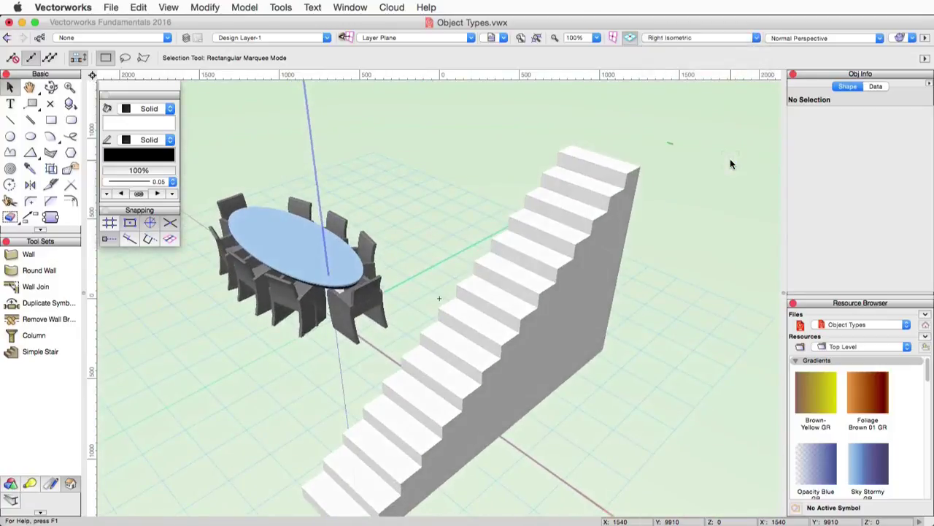
key("h")
left_click_drag(606, 427, 719, 415)
key("x")
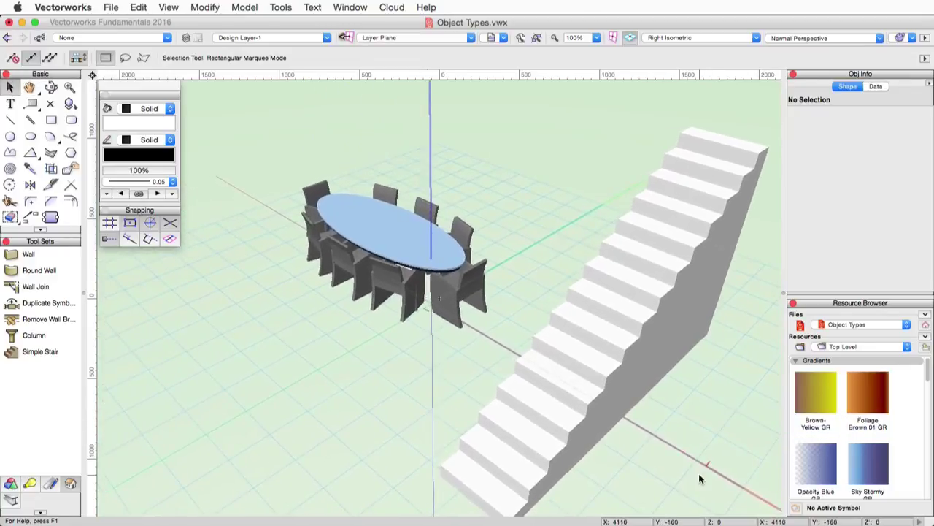
left_click(594, 429)
Step: Return to the Top/Plan view and select the stair to examine its properties
left_click(754, 36)
left_click(753, 46)
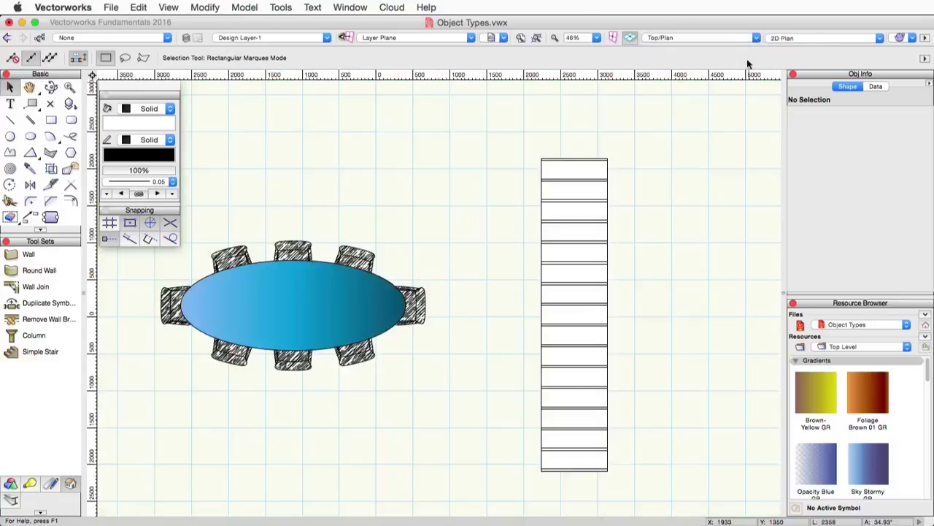
middle_click_drag(650, 301, 730, 301)
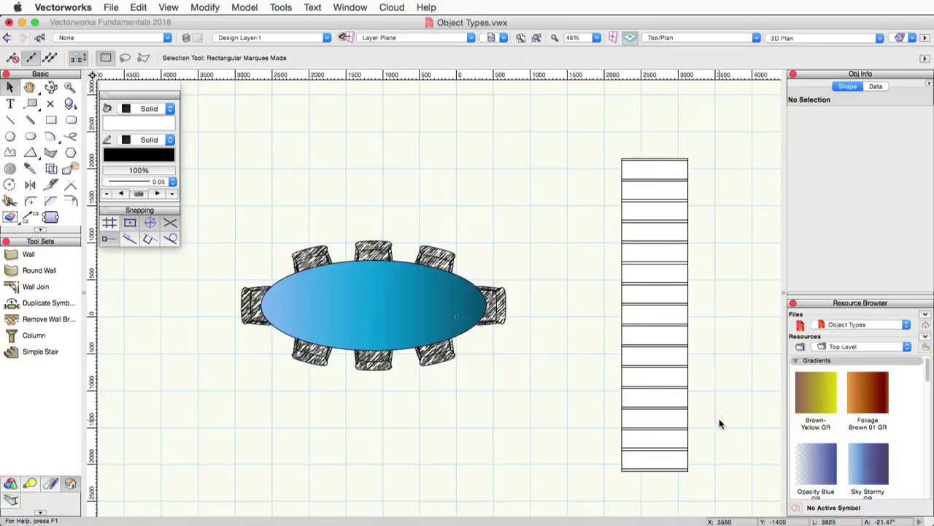
left_click(678, 365)
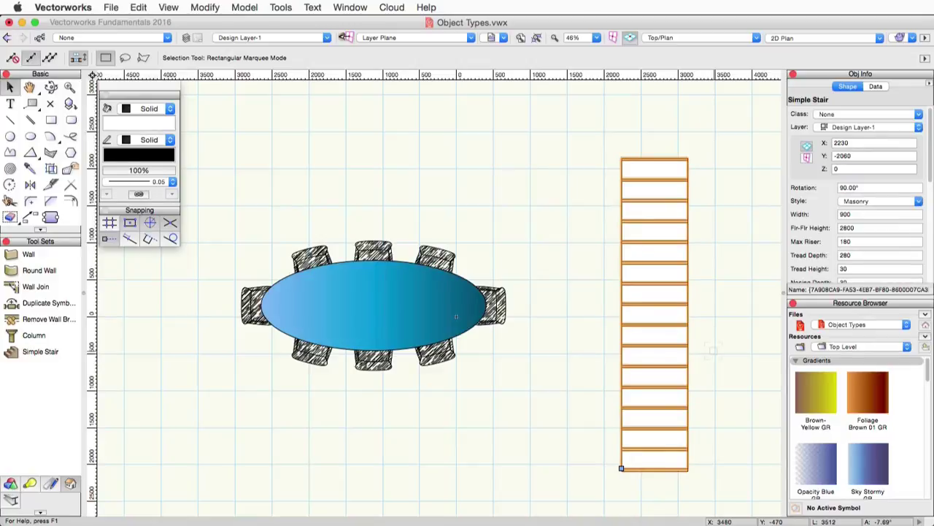
Step: Open the 2D component of the conference table symbol for editing and exit the symbol
left_click(426, 328)
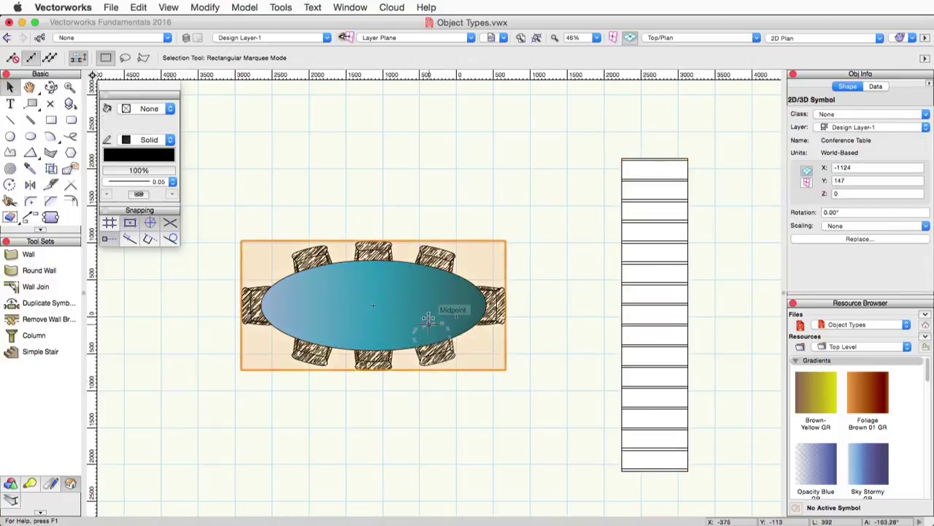
double_click(428, 319)
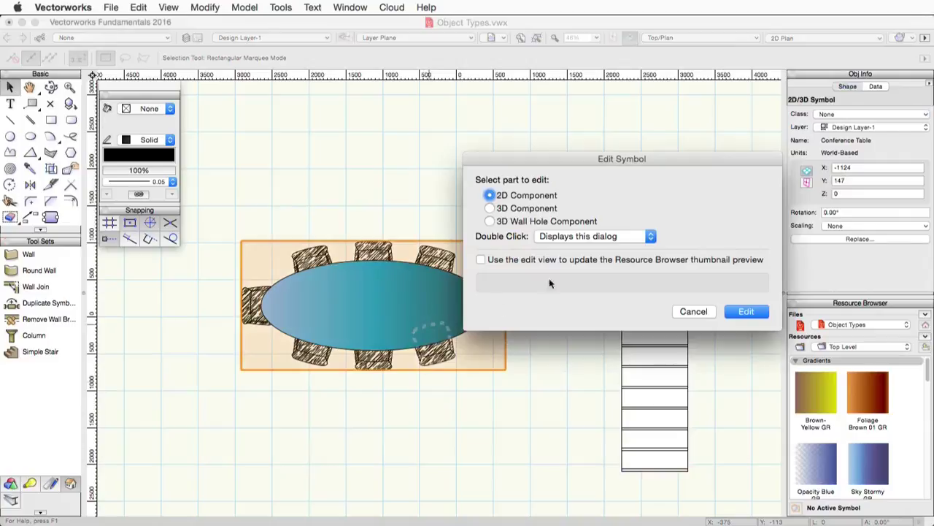
left_click_drag(666, 161, 570, 151)
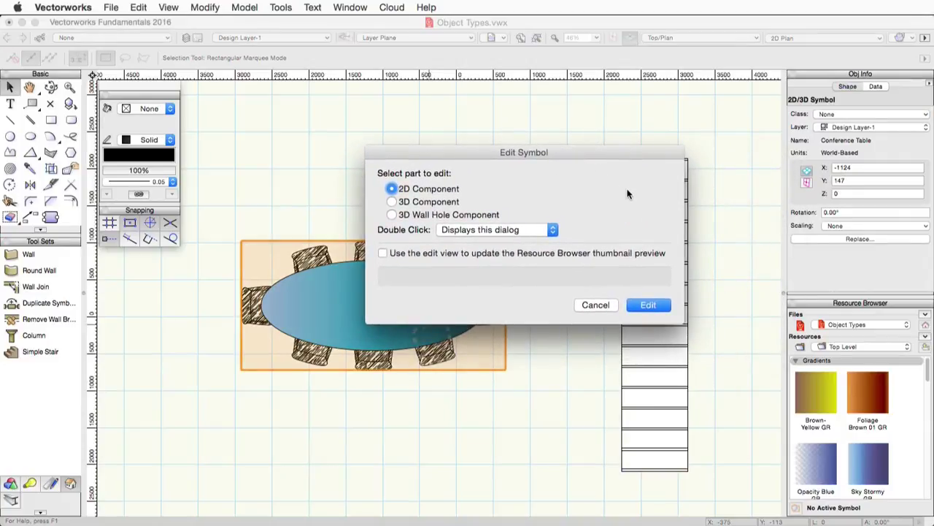
left_click(646, 305)
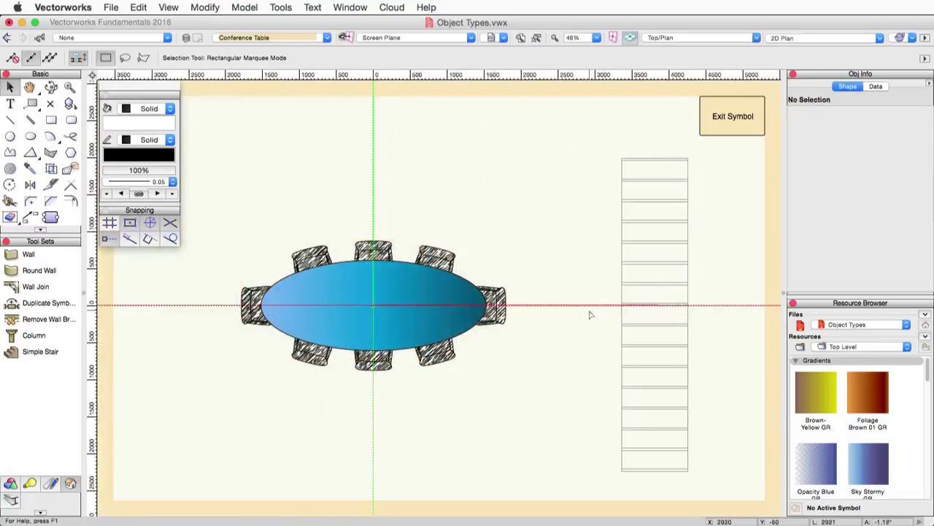
left_click(733, 119)
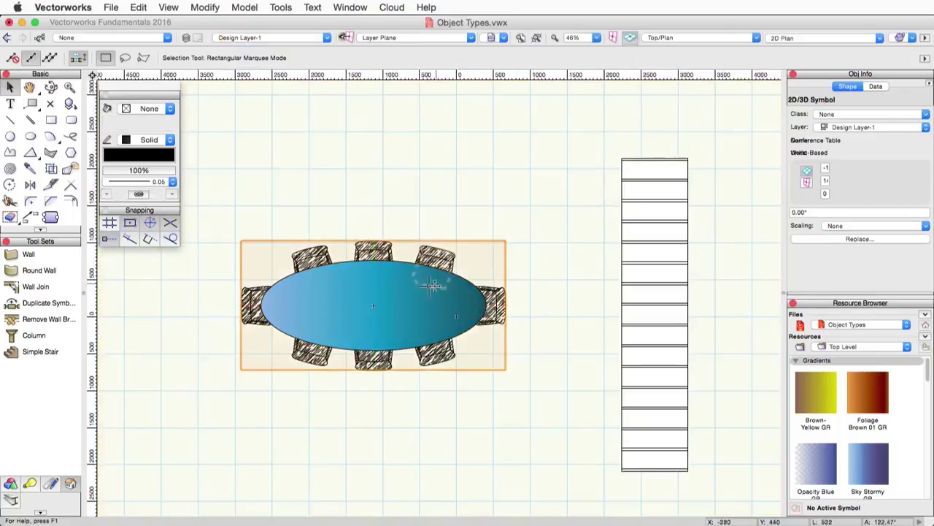
Step: Open the 3D component of the conference table symbol for editing
double_click(437, 282)
left_click(490, 208)
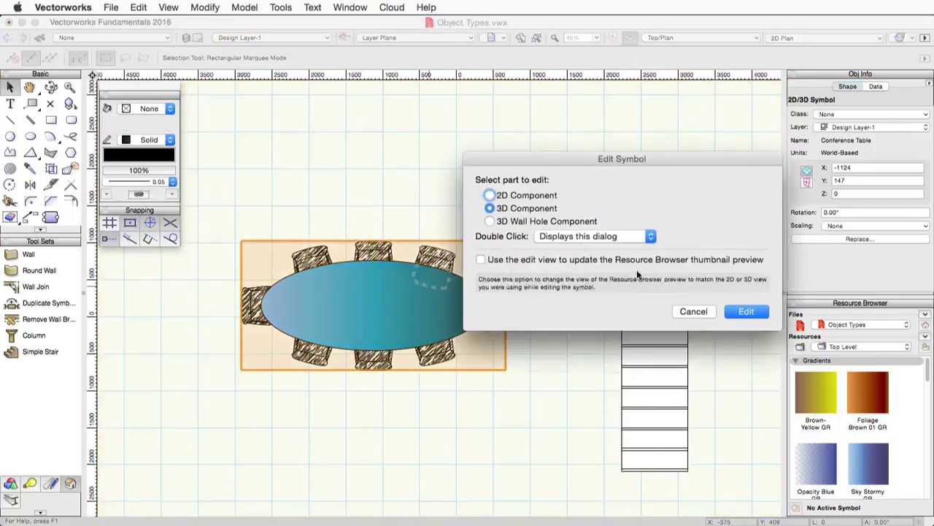
left_click(748, 312)
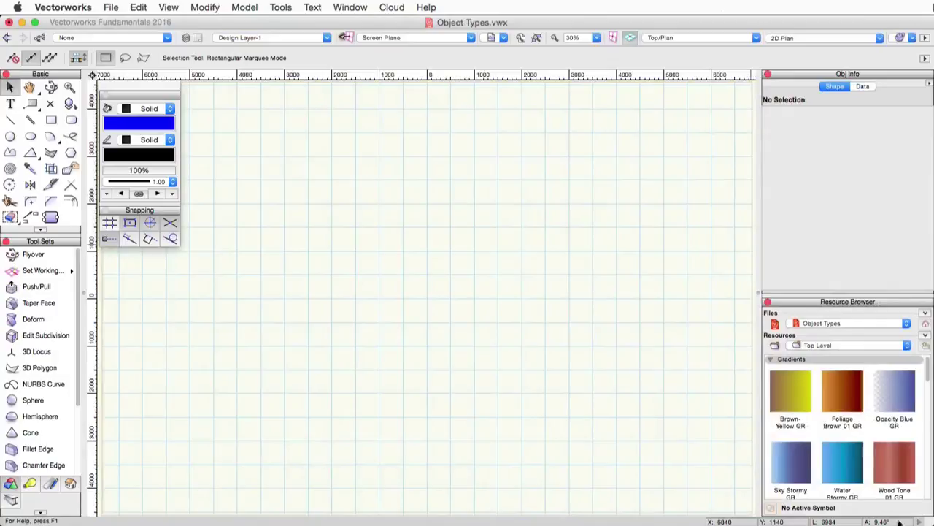
Step: Detach the Resource Browser, look through the file's resources, and dock it again beneath the object properties
left_click_drag(844, 303, 425, 117)
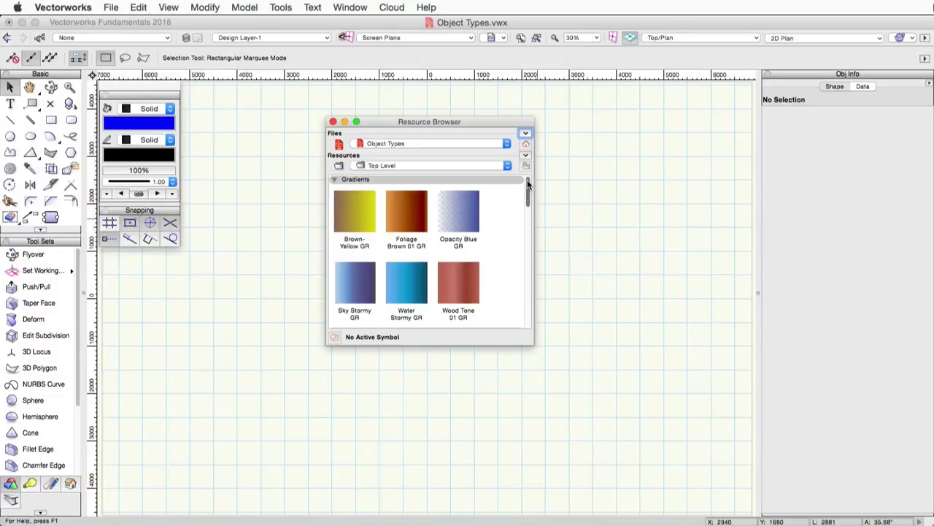
mouse_move(527, 182)
left_mouse_down()
mouse_move(502, 305)
mouse_move(478, 125)
mouse_move(787, 424)
mouse_move(842, 518)
left_mouse_up()
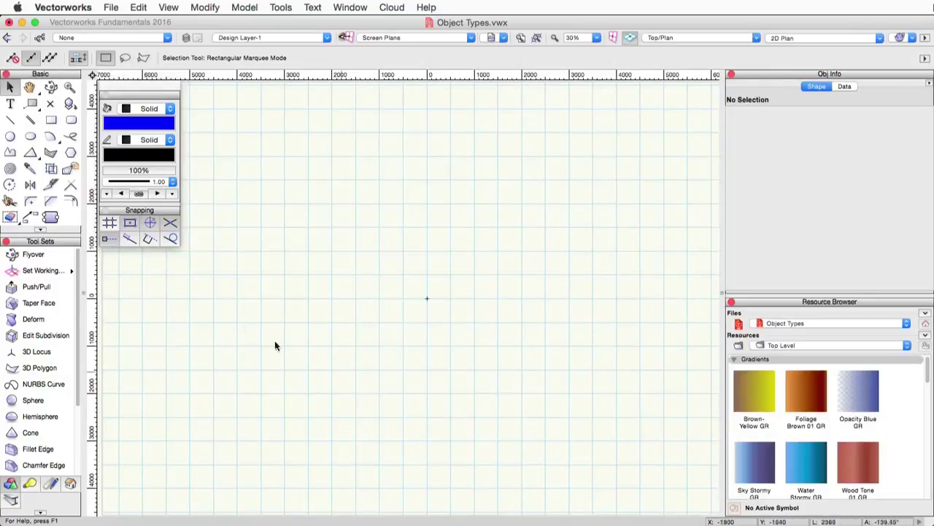
Step: Draw a horizontal line about 8320 mm long above the origin and apply the Line Type-1 resource to it
left_click(10, 119)
left_click(227, 239)
left_click(623, 239)
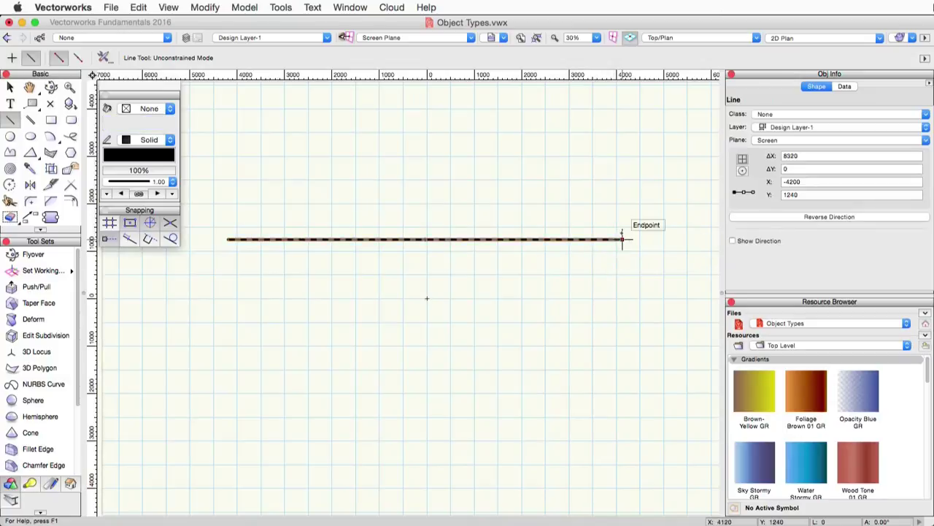
key("x")
key("x")
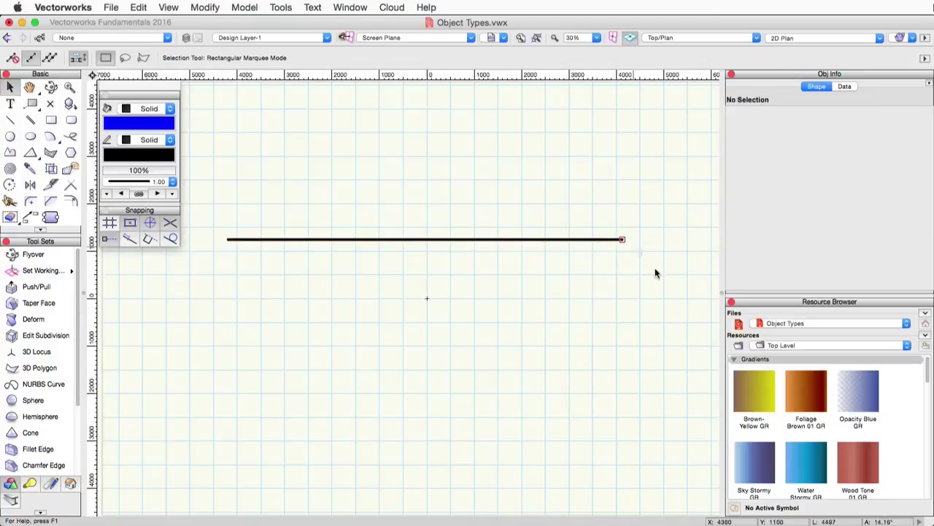
mouse_move(928, 374)
left_mouse_down()
mouse_move(920, 441)
mouse_move(578, 244)
left_mouse_up()
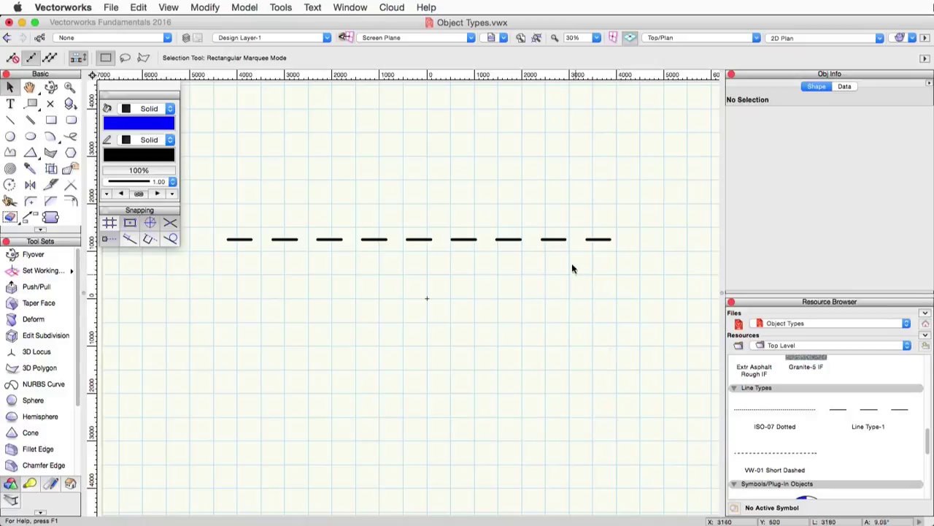
Step: Delete the dashed line from the drawing
left_click(560, 240)
key("Delete")
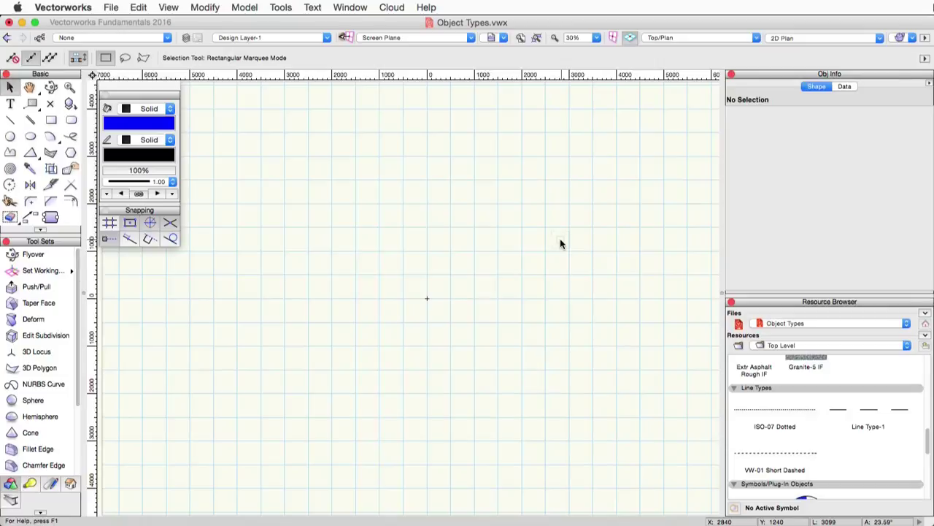
Step: Check which open files and libraries can be browsed for resources, keeping the Object Types file displayed
left_click_drag(930, 451, 930, 370)
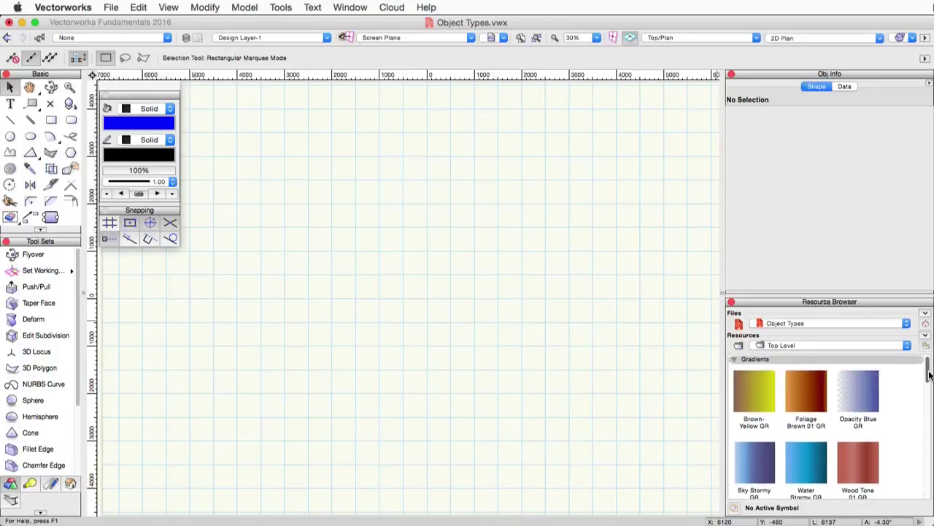
left_click(906, 324)
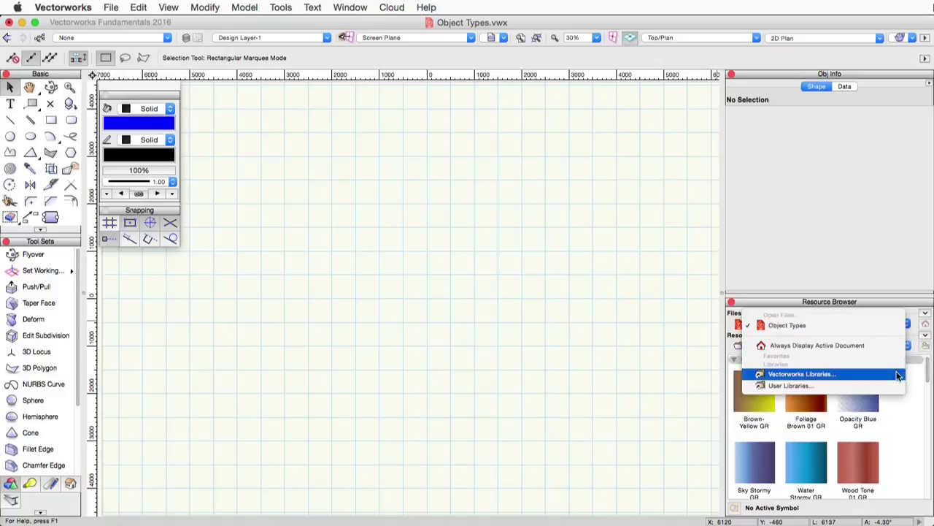
left_click(929, 373)
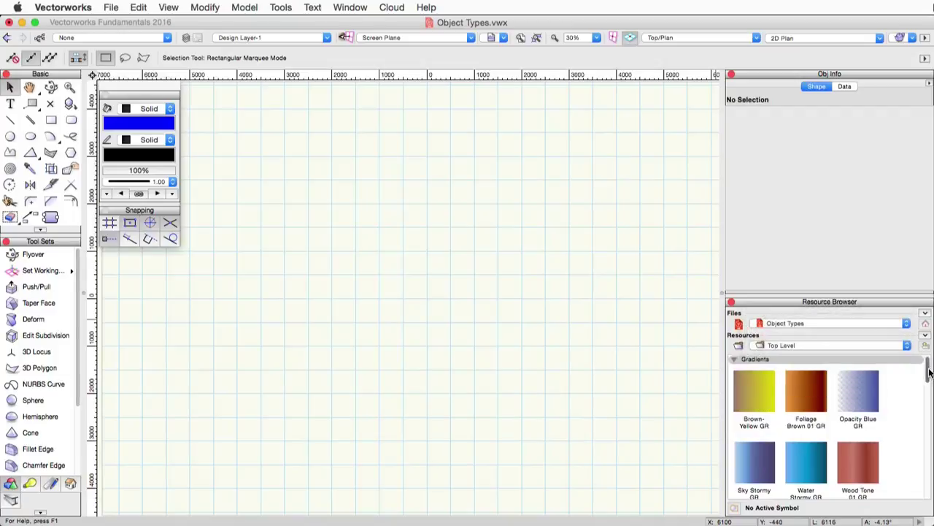
Step: Place two instances of the Symbol-1 resource side by side in the drawing and clear the selection
left_click_drag(929, 373, 911, 470)
left_click_drag(812, 398, 290, 284)
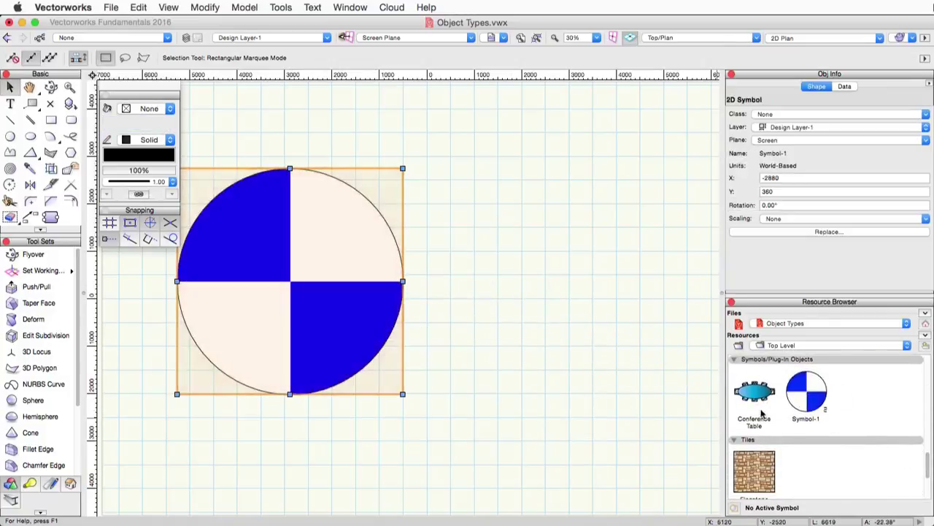
left_click_drag(812, 400, 559, 281)
left_click(542, 440)
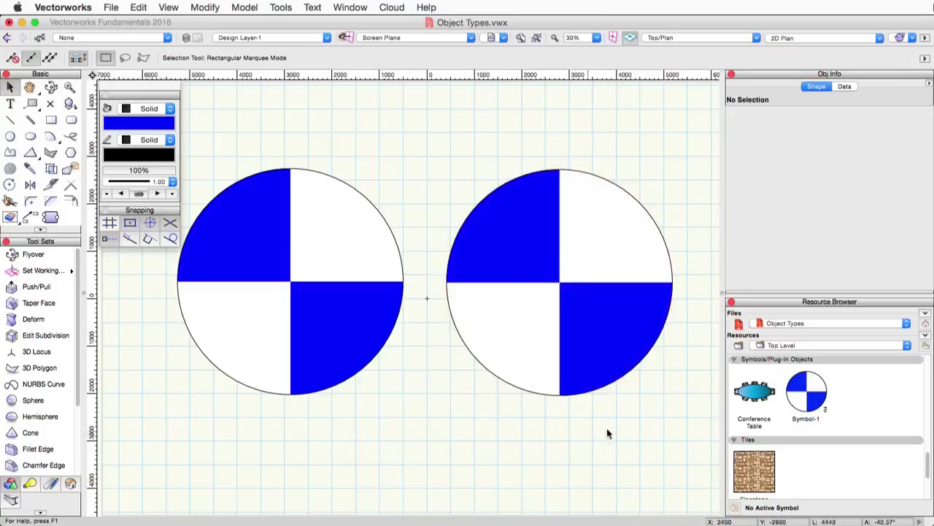
Step: Edit the 2D component of Symbol-1, adding a circle of about 780 mm radius at its centre, and exit the symbol
left_click(809, 384)
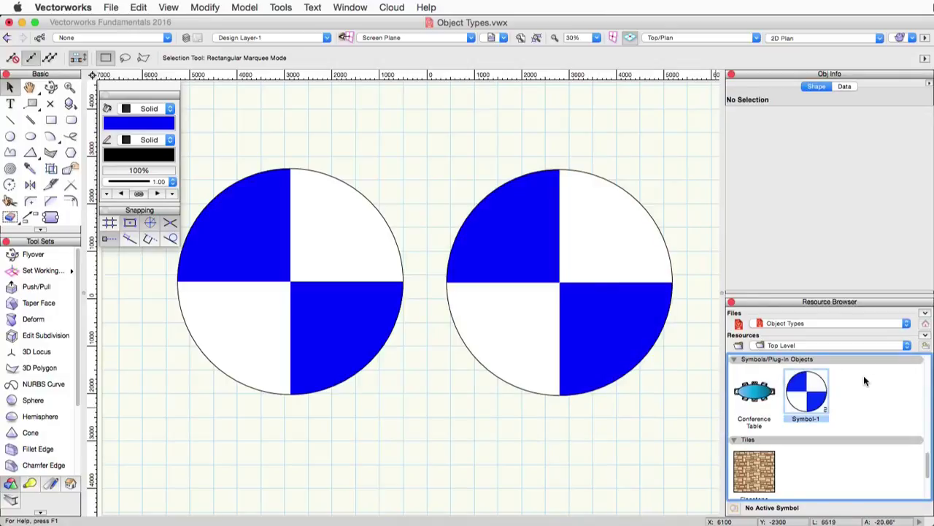
right_click(794, 375)
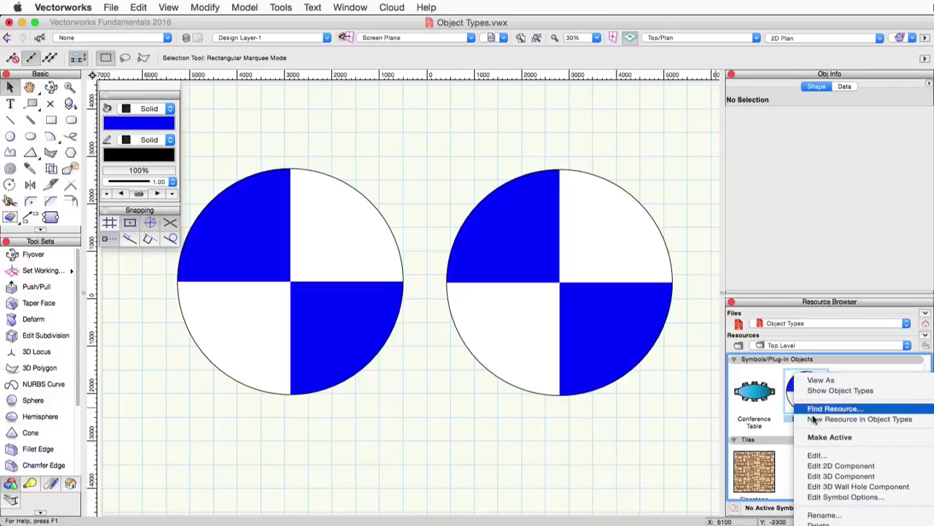
left_click(883, 471)
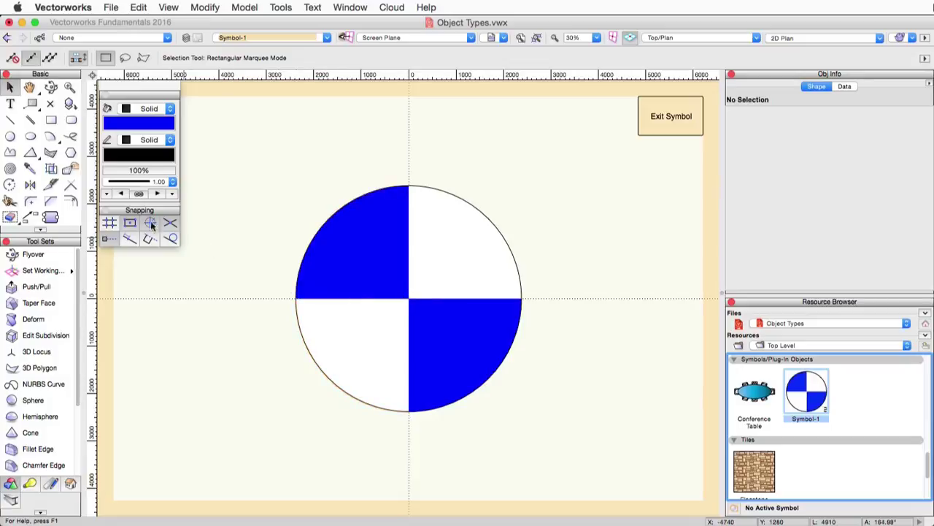
left_click(11, 136)
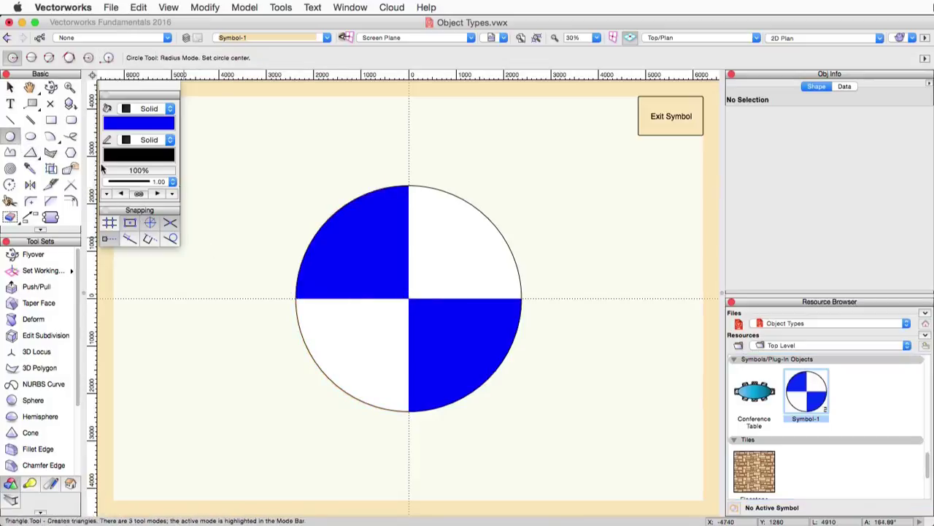
left_click(409, 298)
left_click(435, 271)
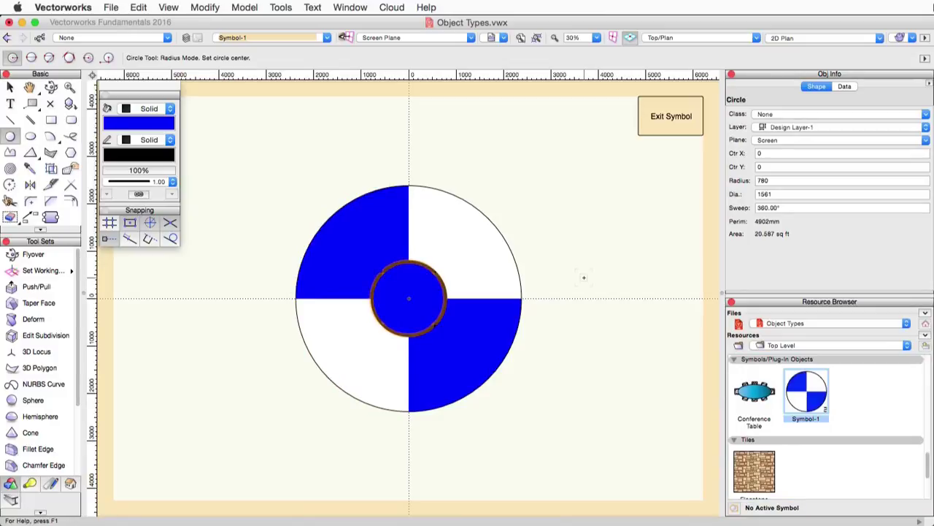
left_click(654, 127)
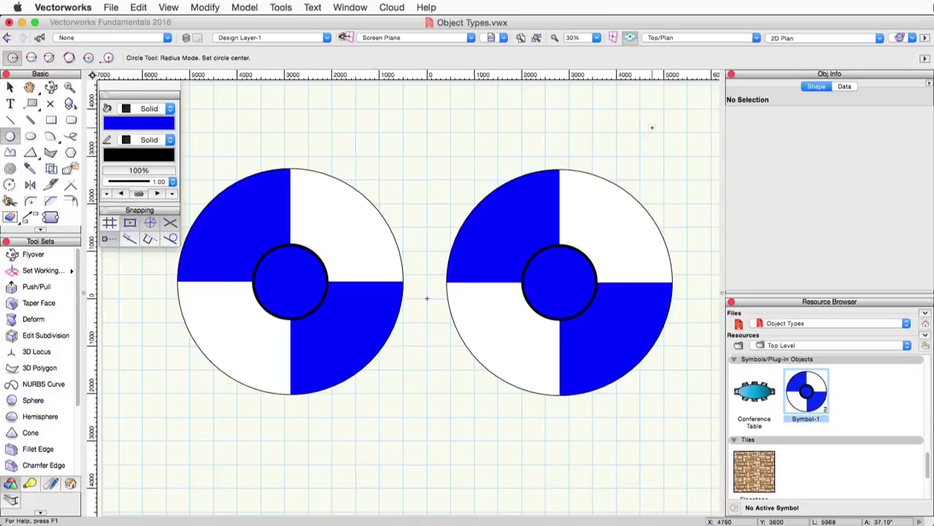
Step: Edit the Brown-Yellow GR gradient resource, changing its starting colour to magenta
left_click_drag(927, 464, 930, 373)
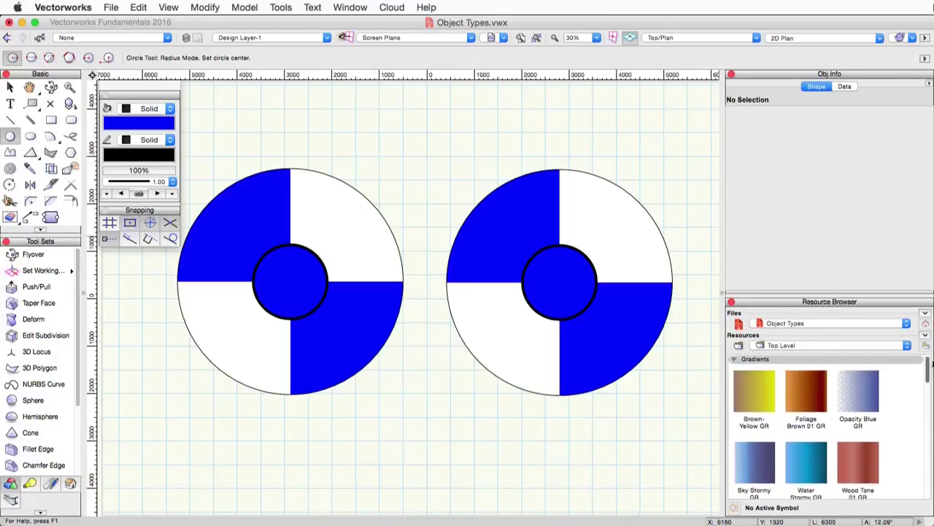
right_click(745, 387)
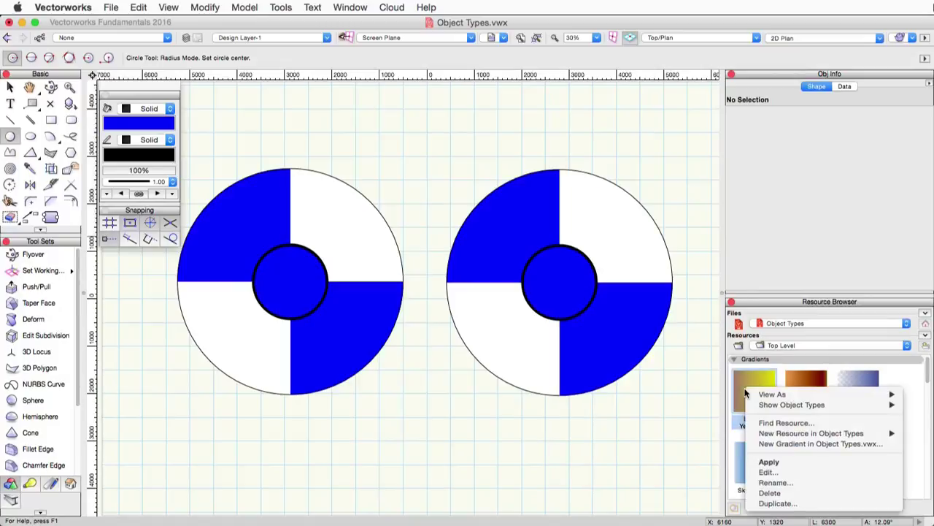
left_click(778, 473)
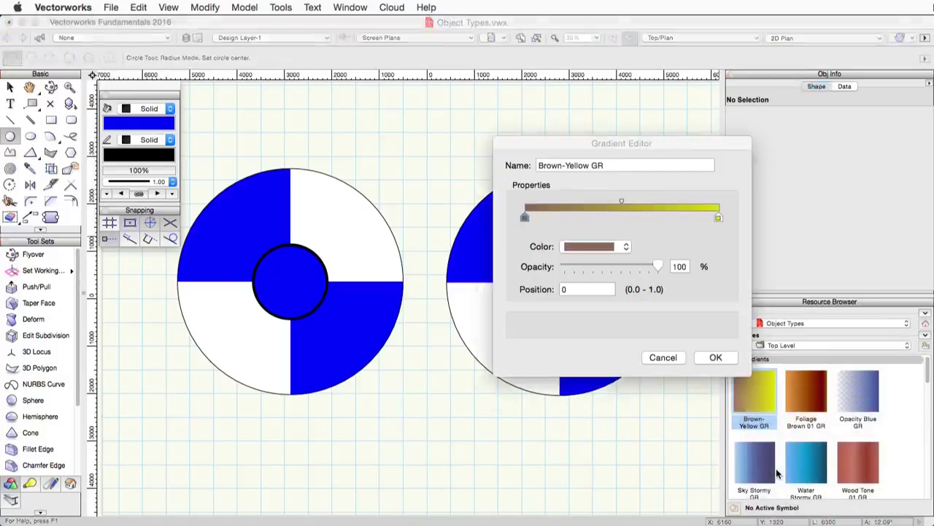
left_click(618, 247)
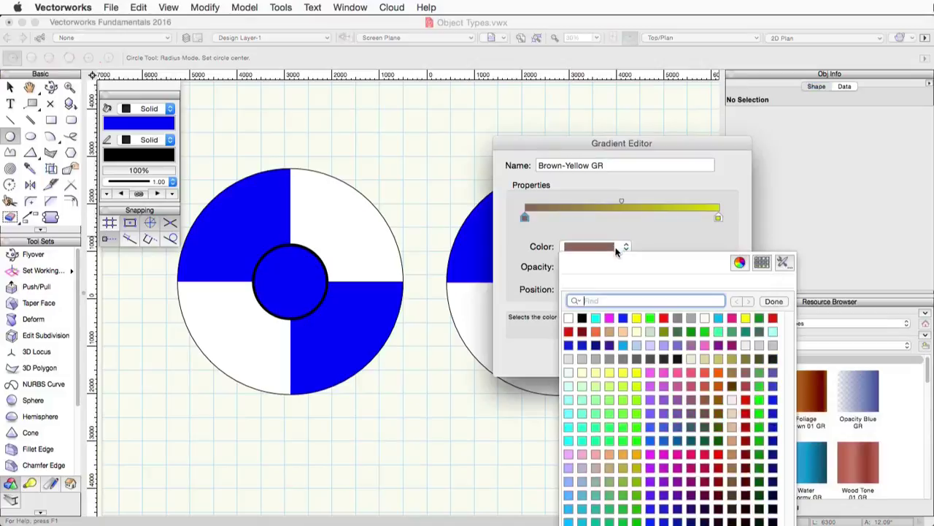
left_click(609, 319)
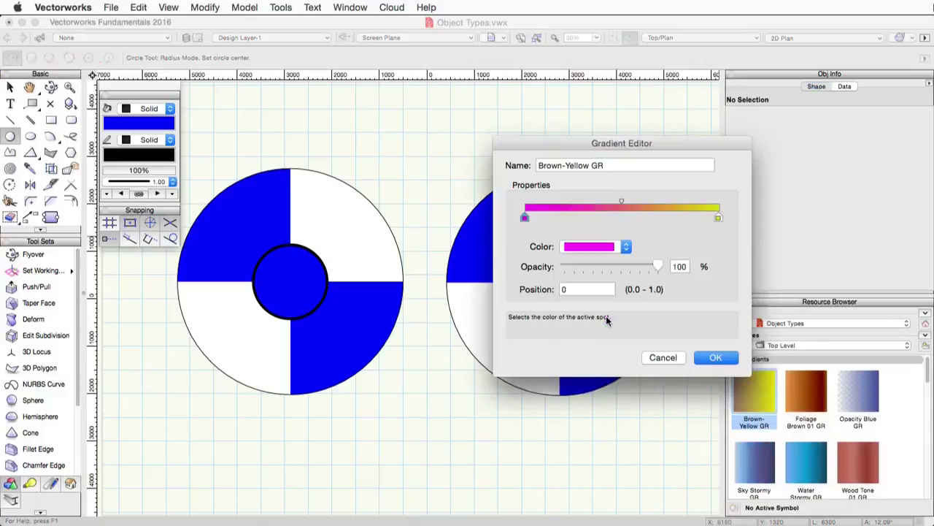
left_click(716, 357)
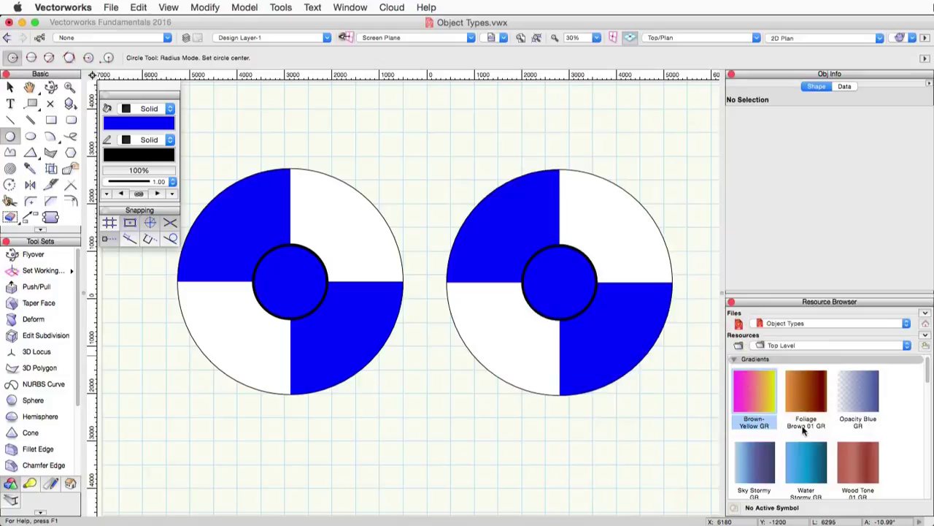